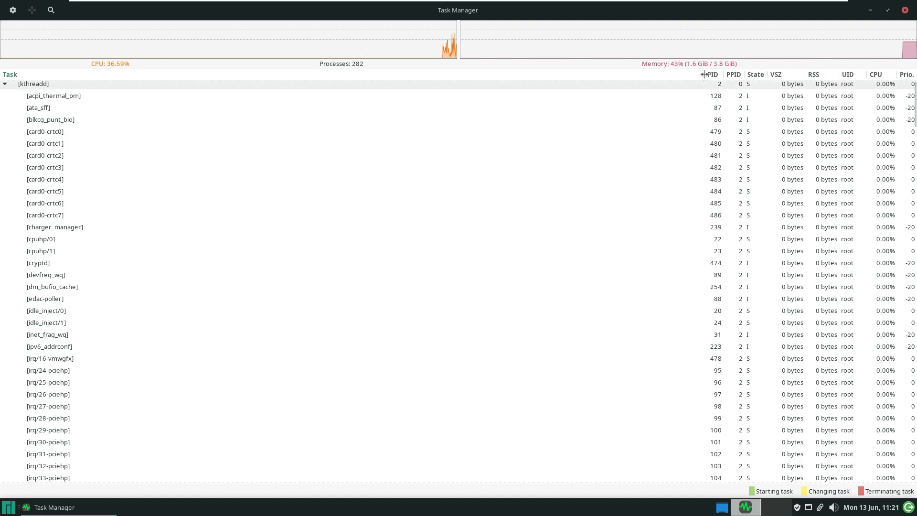
- Narrow the Task column, examine the whole process list down to its end, and close Task Manager
drag(704, 74, 185, 107)
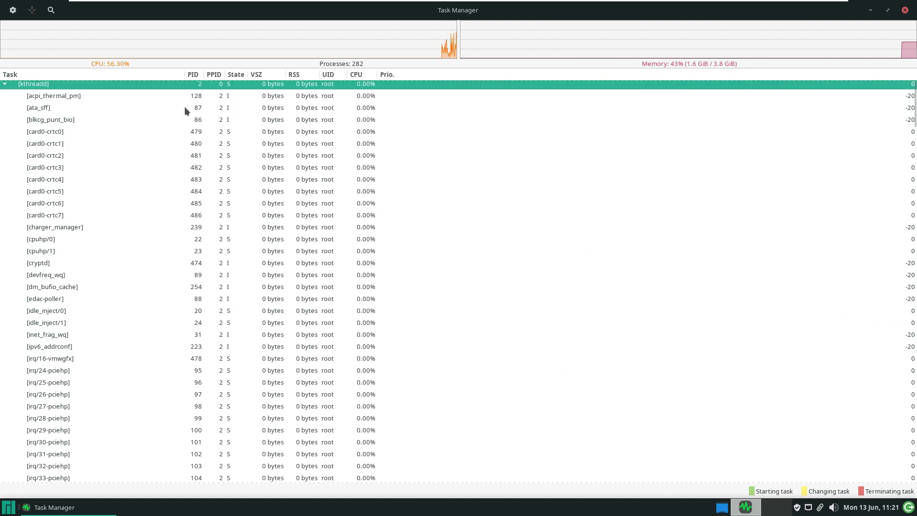
scroll(581, 199, down, 1)
scroll(580, 198, down, 5)
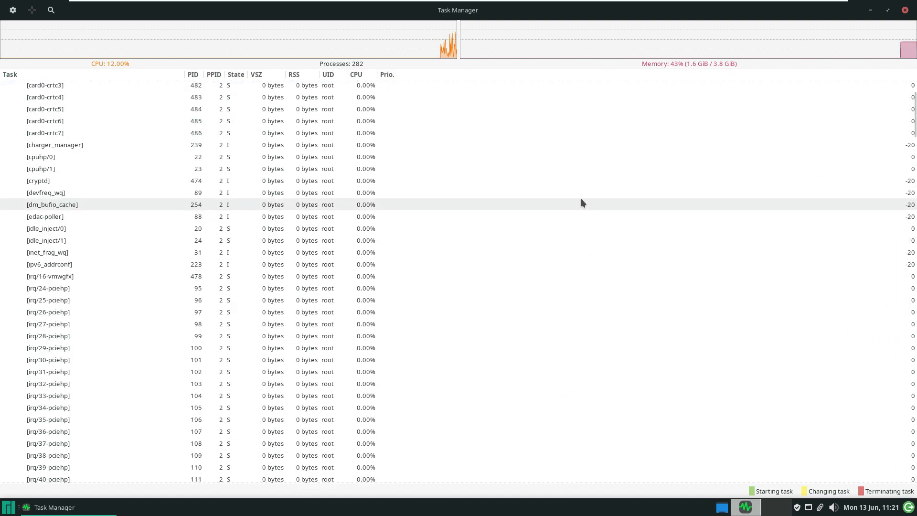
scroll(581, 200, down, 6)
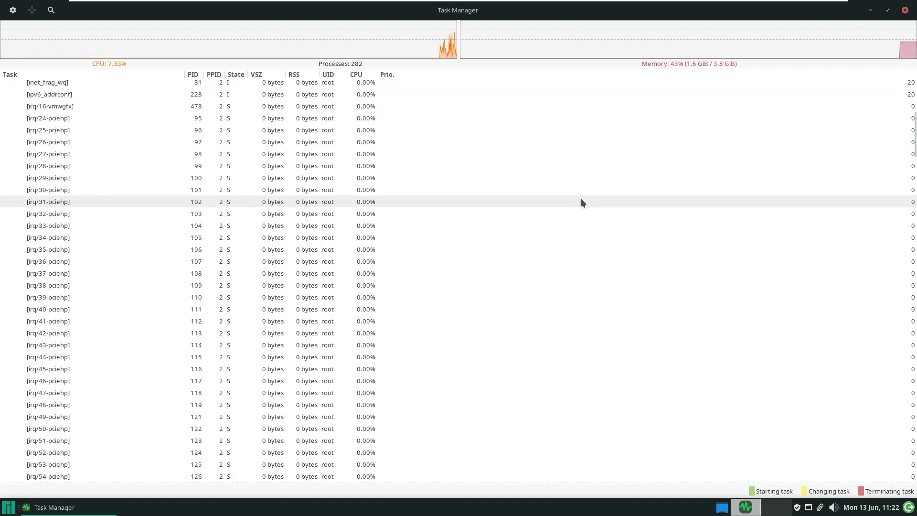
scroll(581, 199, down, 3)
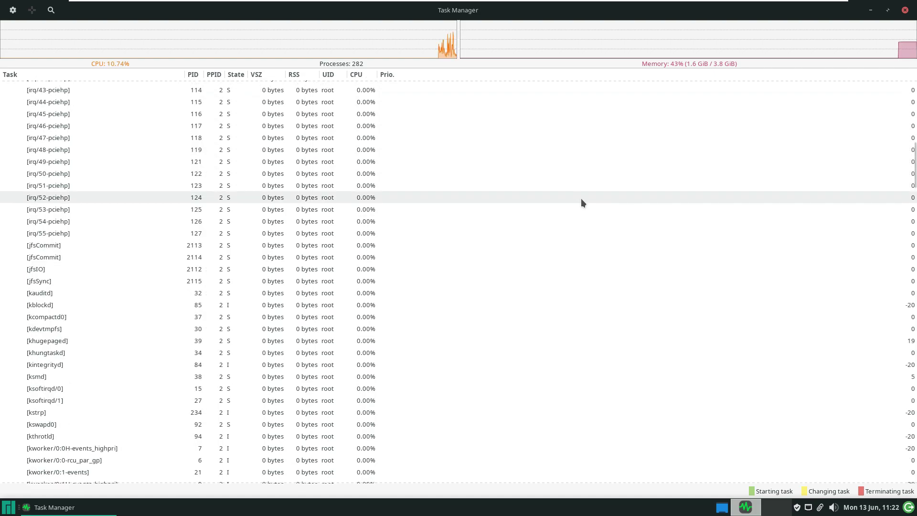
scroll(581, 199, down, 7)
scroll(580, 199, down, 6)
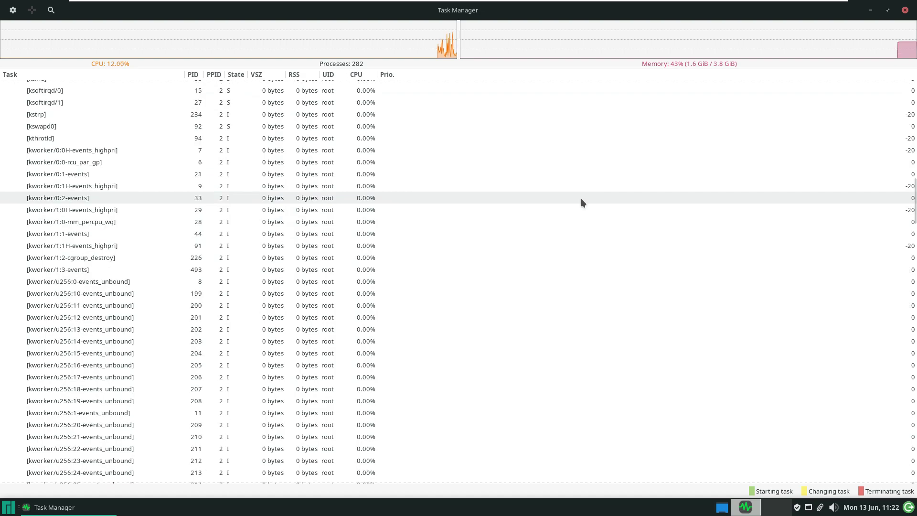
scroll(580, 199, down, 12)
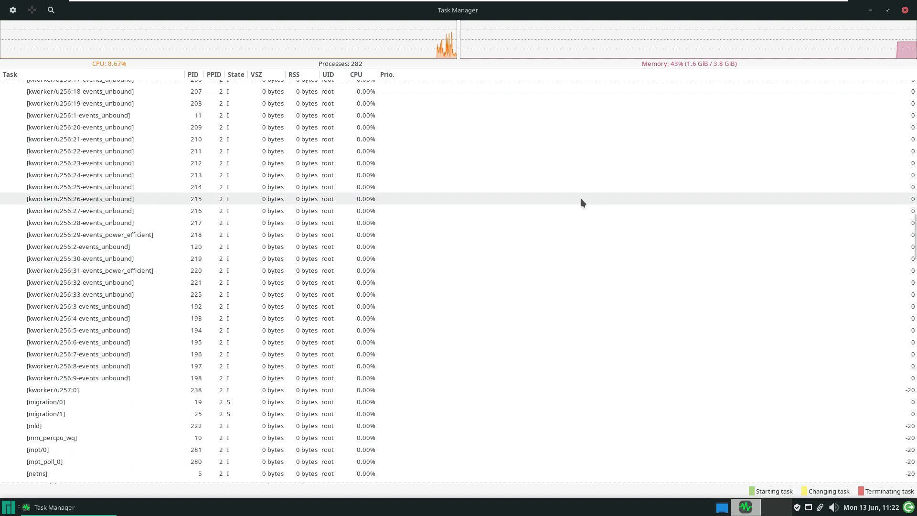
scroll(581, 199, down, 3)
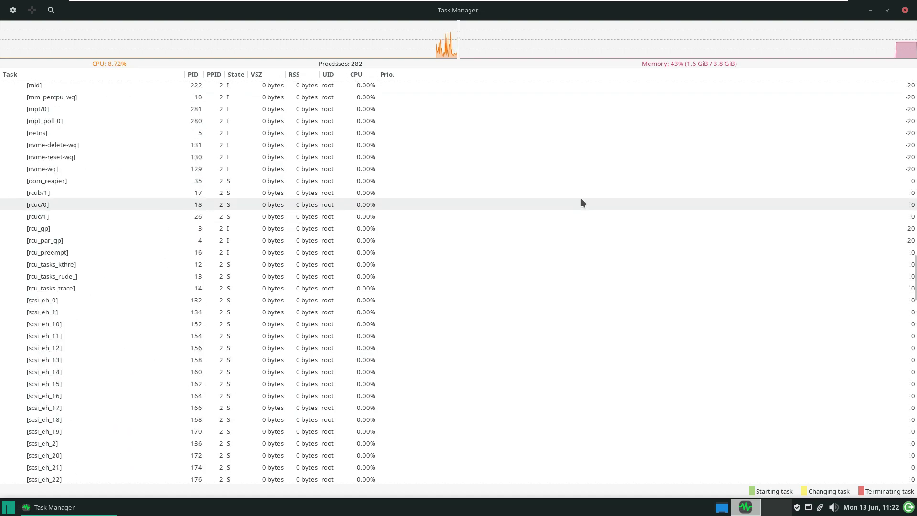
scroll(581, 198, down, 4)
scroll(580, 198, down, 13)
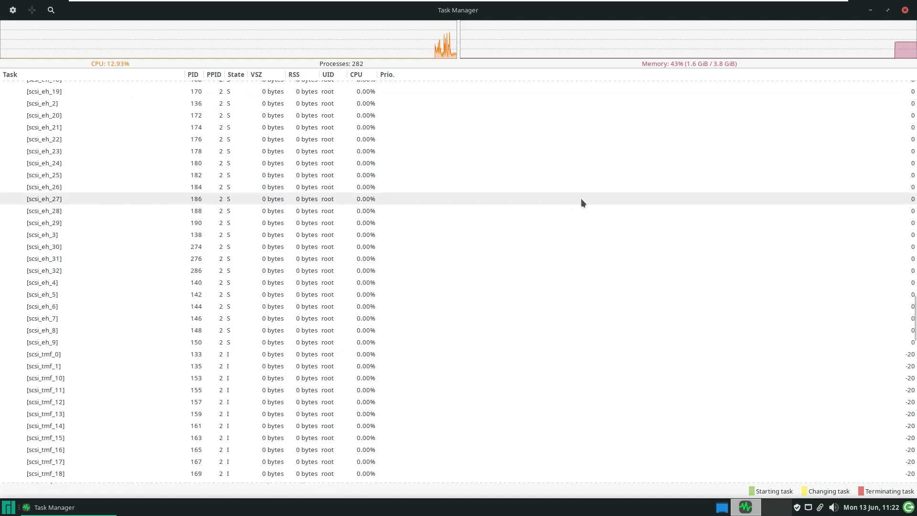
scroll(580, 198, down, 4)
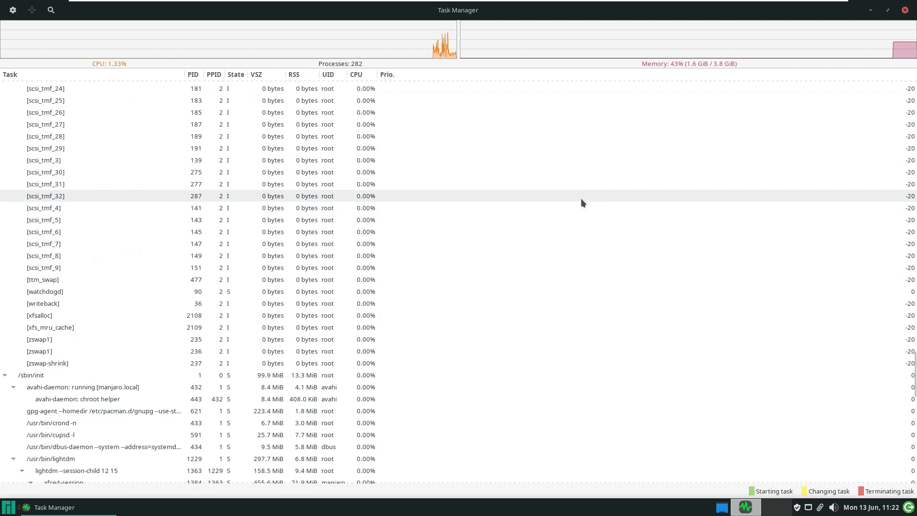
scroll(580, 199, down, 9)
scroll(581, 199, down, 10)
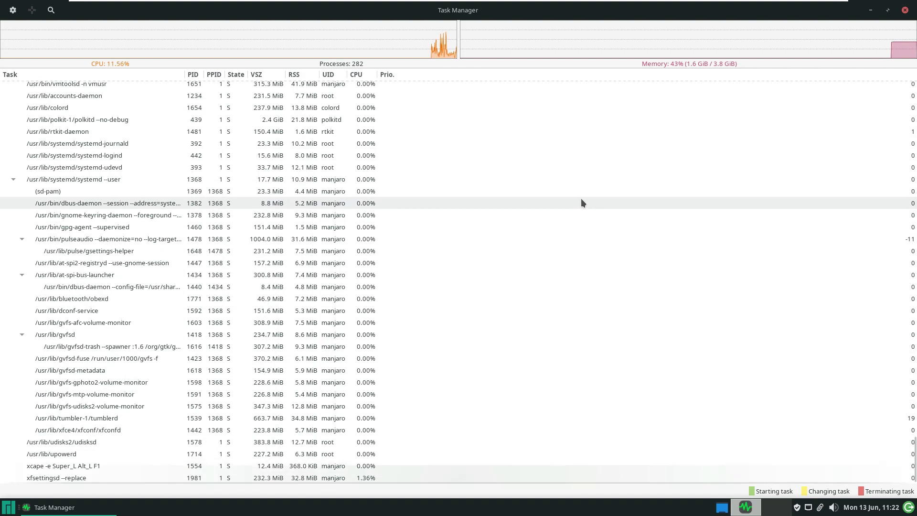
click(904, 11)
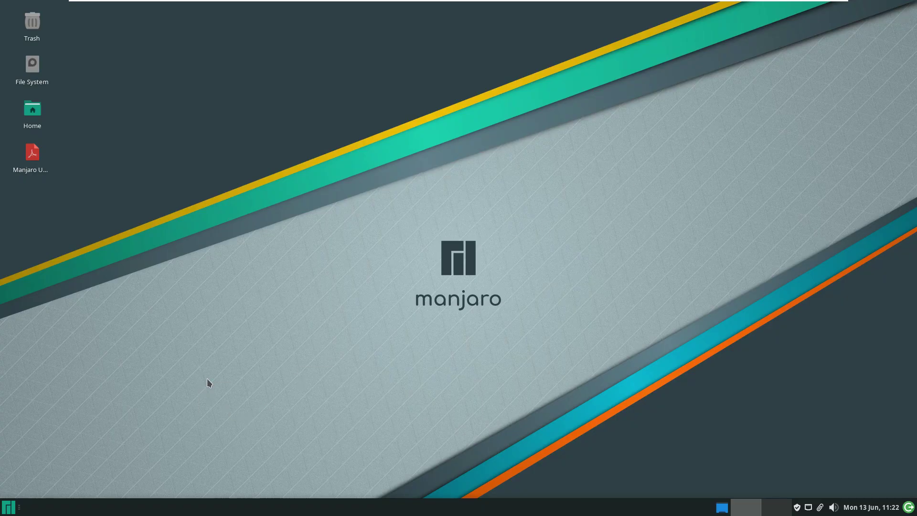
- Open Htop from the System applications, maximize its window and display the processes as a tree
click(10, 507)
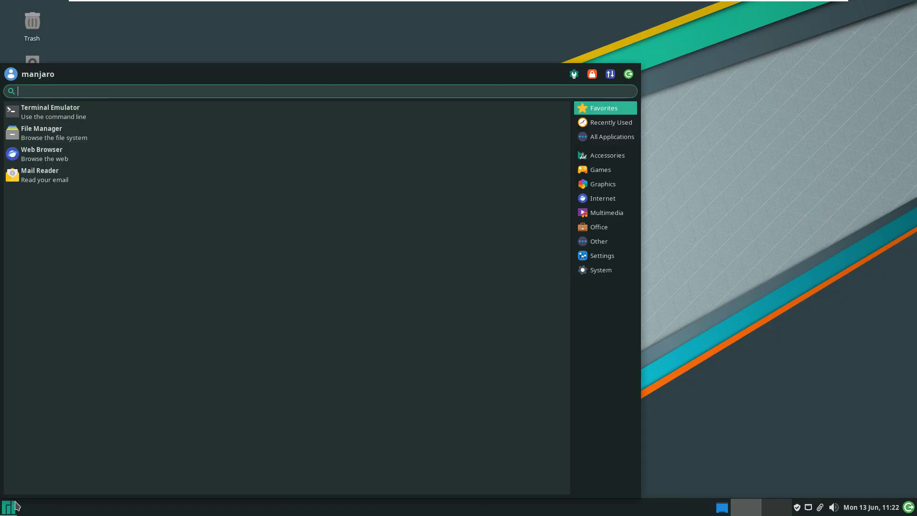
click(587, 275)
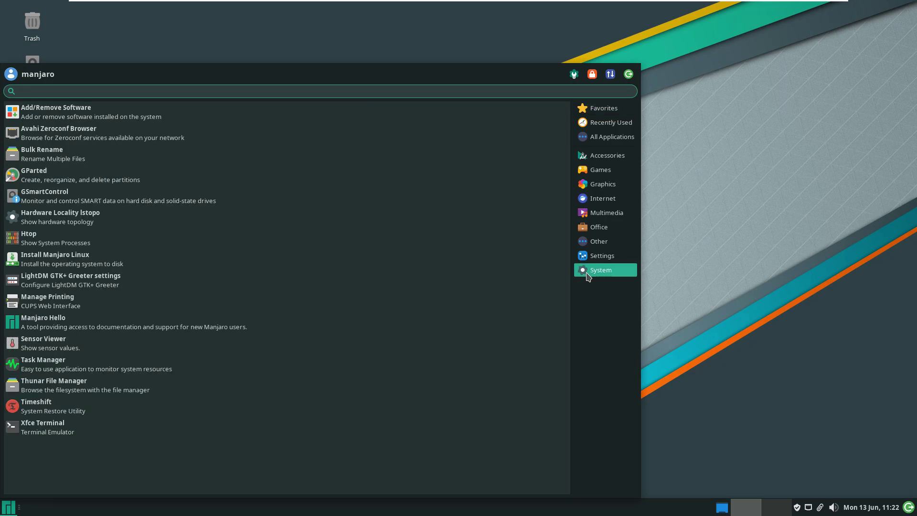
click(389, 246)
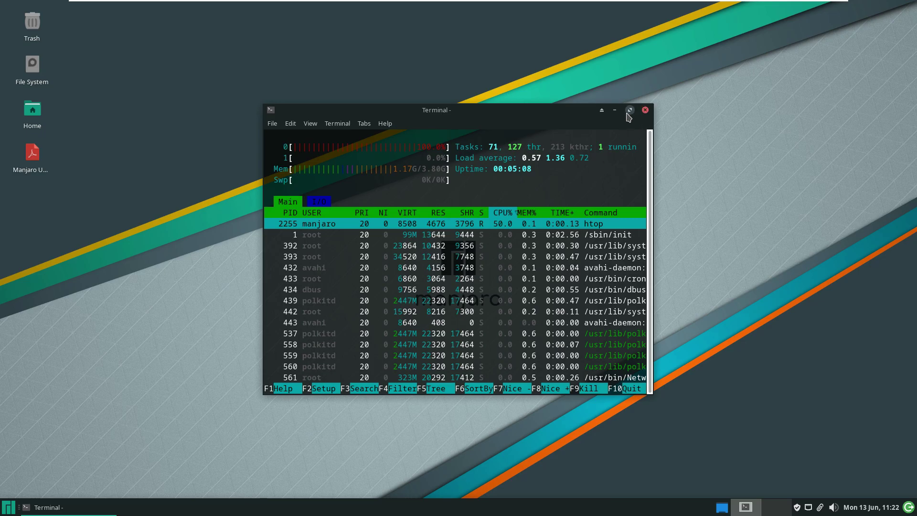
click(630, 110)
key(F5)
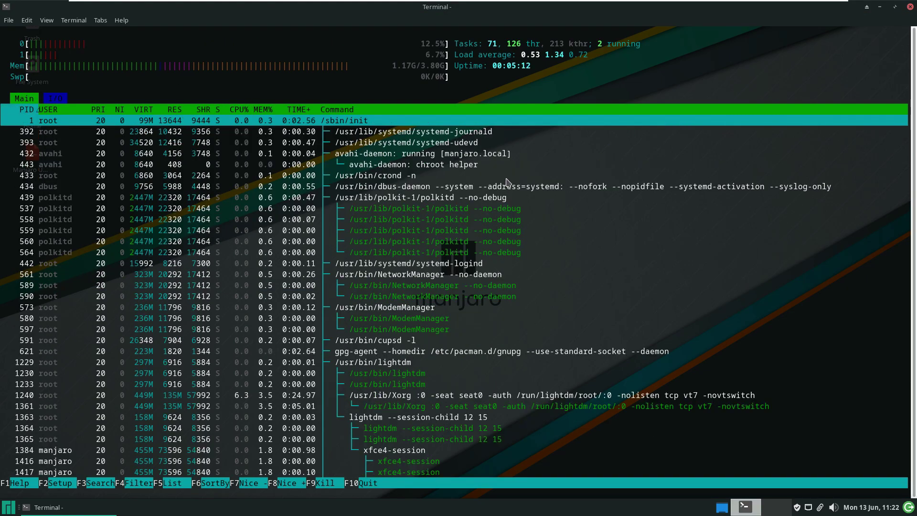
- Look through the Htop process tree down to the last process and close the window
scroll(507, 182, down, 1)
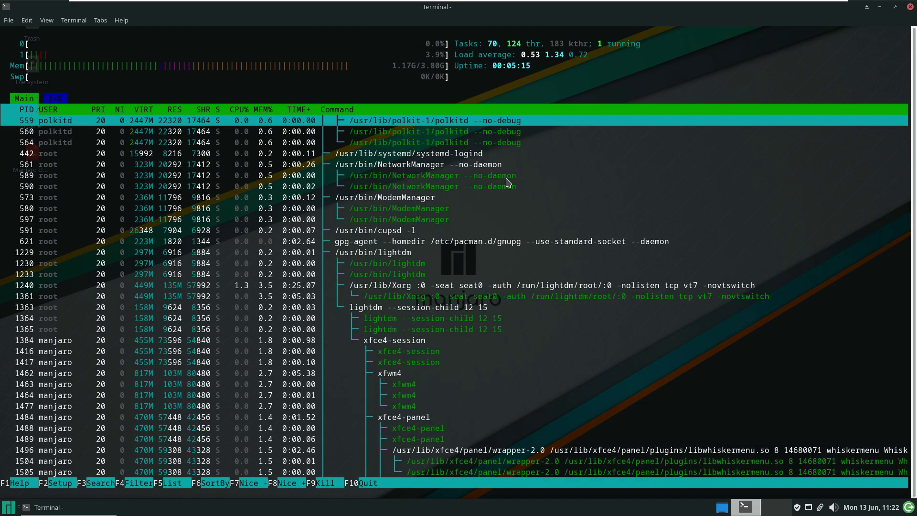
scroll(507, 182, down, 10)
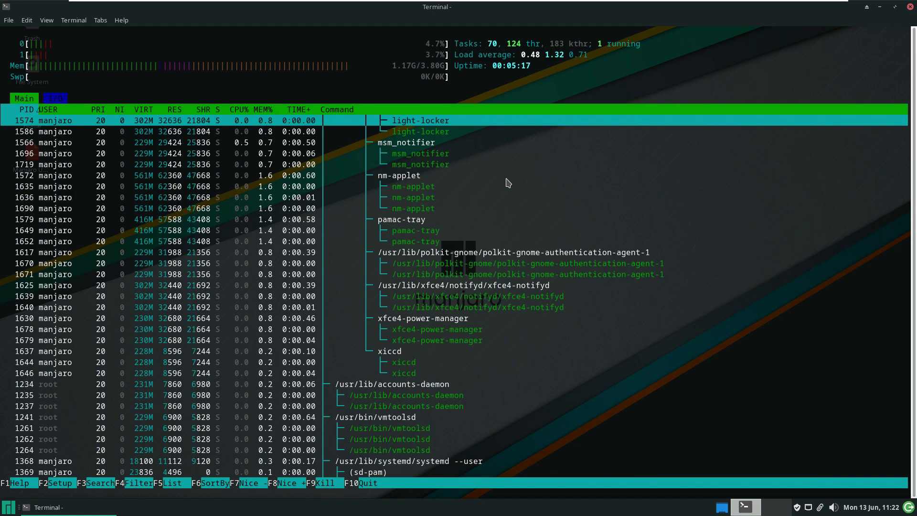
scroll(507, 183, down, 4)
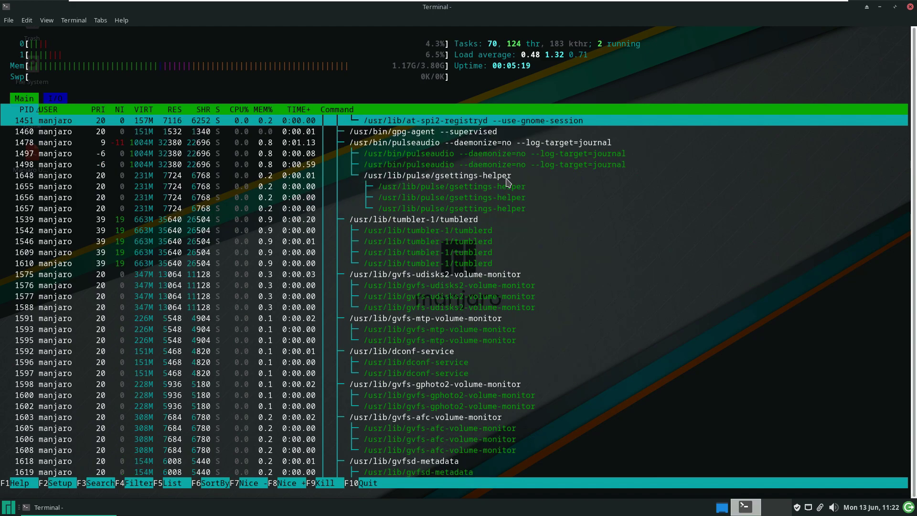
scroll(507, 182, down, 4)
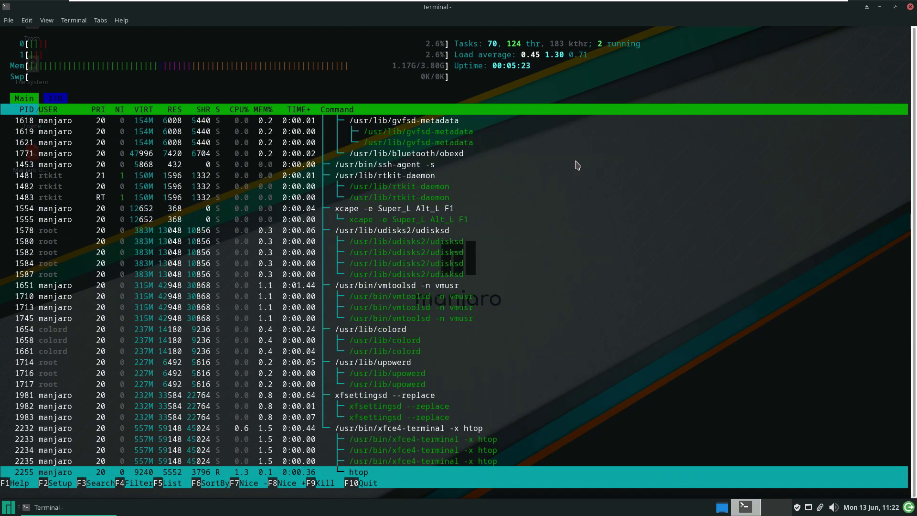
click(910, 7)
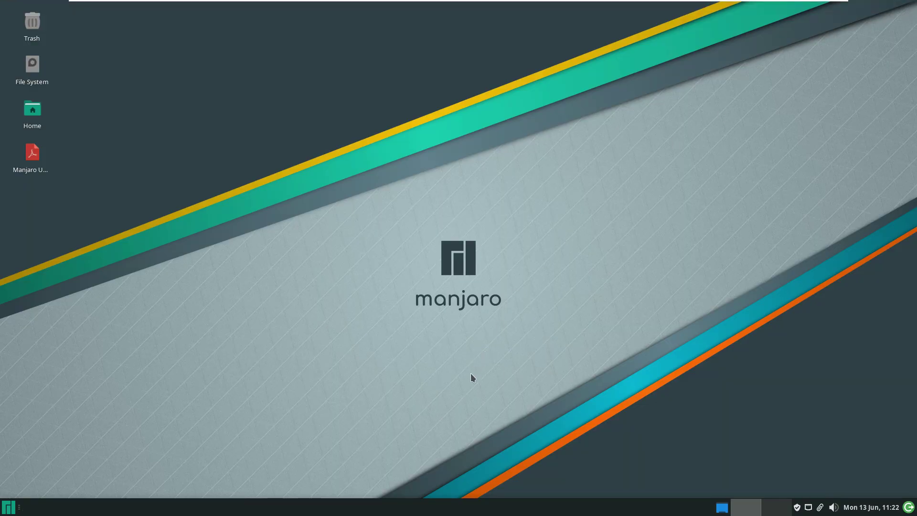
- View the version information of the Xfce desktop panel and close it
right_click(461, 506)
mouse_move(483, 491)
click(544, 489)
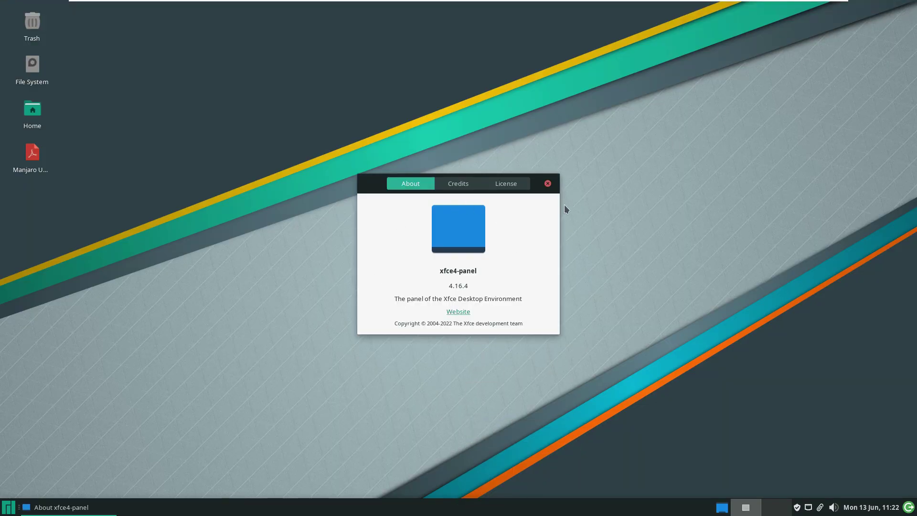
click(548, 183)
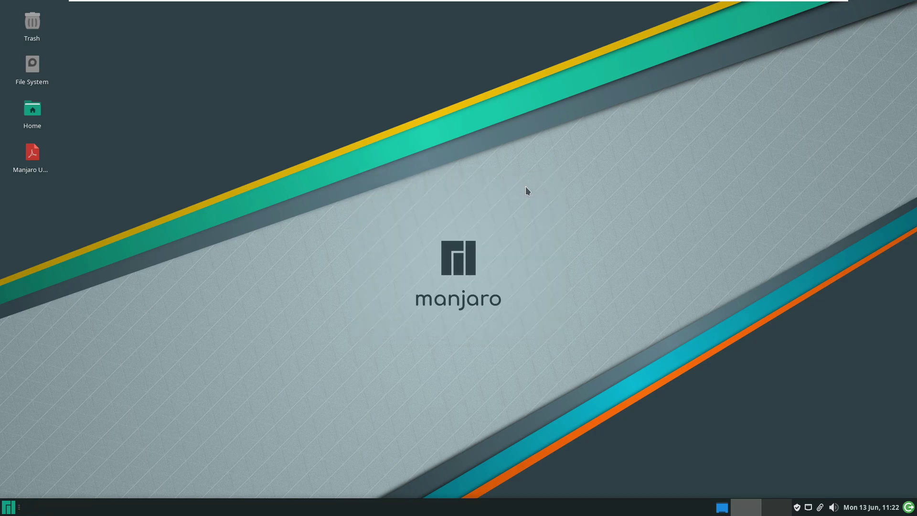
- Open the About Me settings, replace the first name in the profile, update the initials and apply the changes
click(3, 508)
click(592, 258)
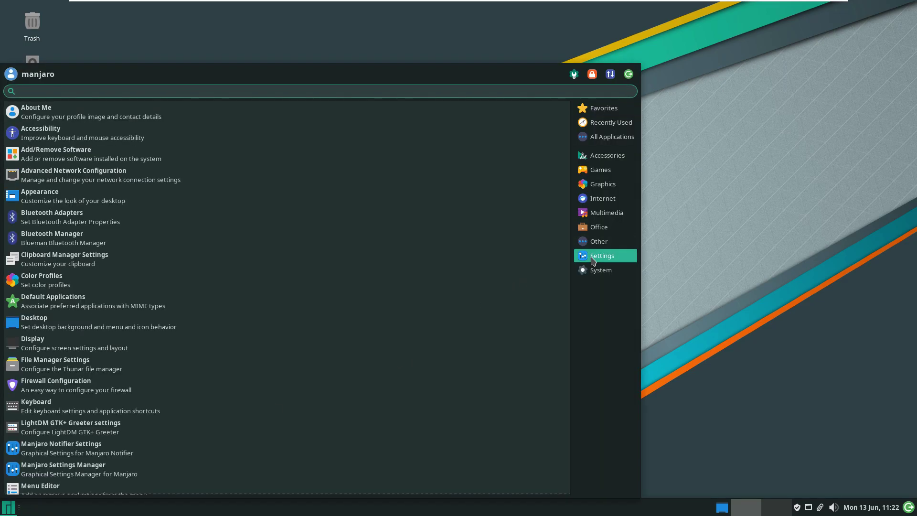
click(263, 114)
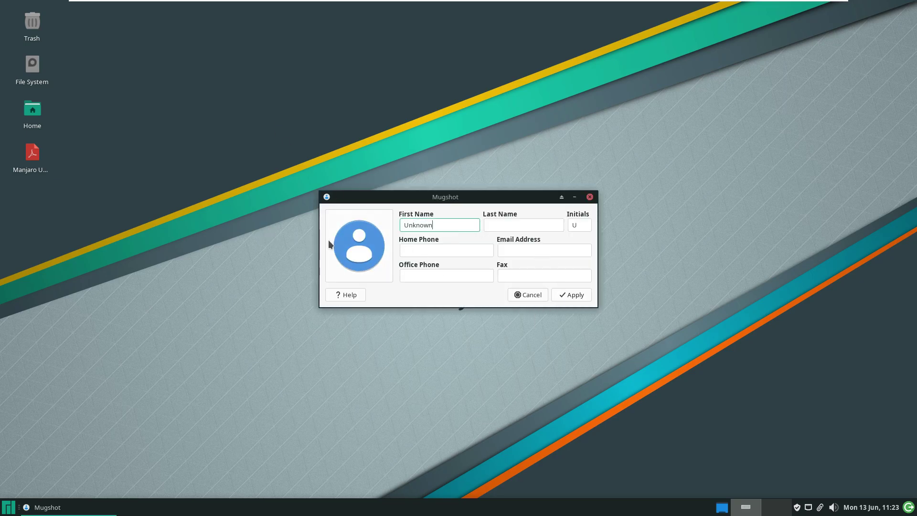
text(r)
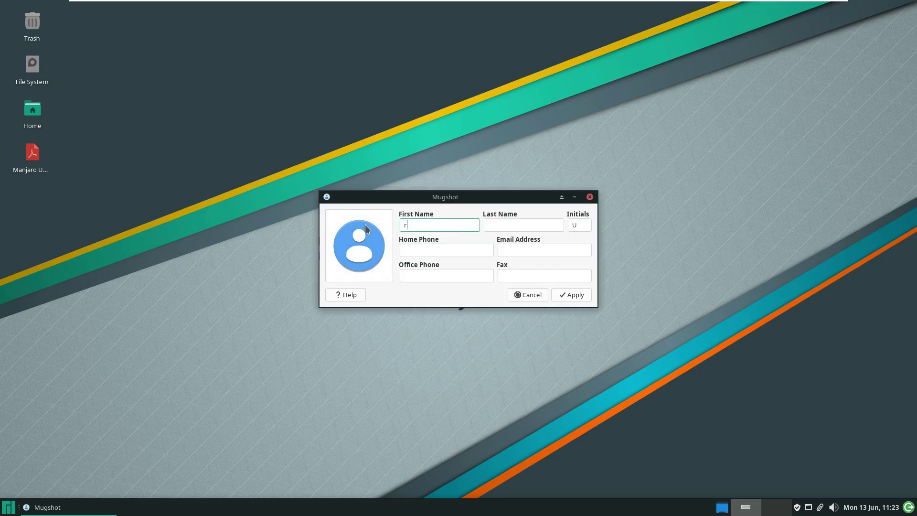
text(unboxing)
click(580, 225)
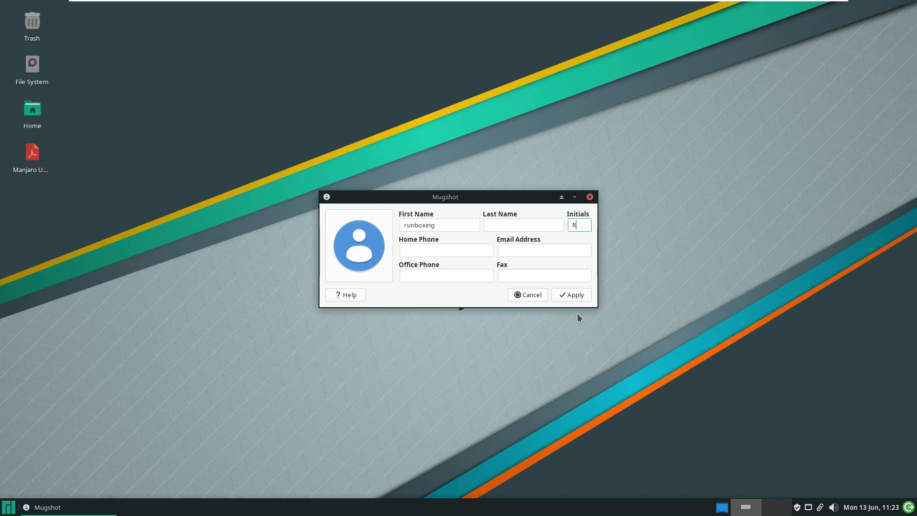
click(576, 295)
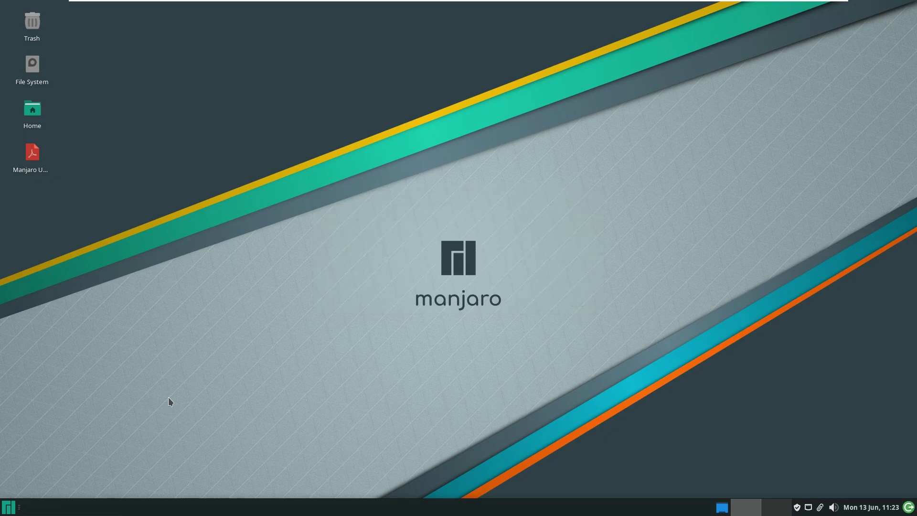
- Open Xfce Terminal from the System applications and try to show the system information with neofetch
click(14, 507)
click(601, 270)
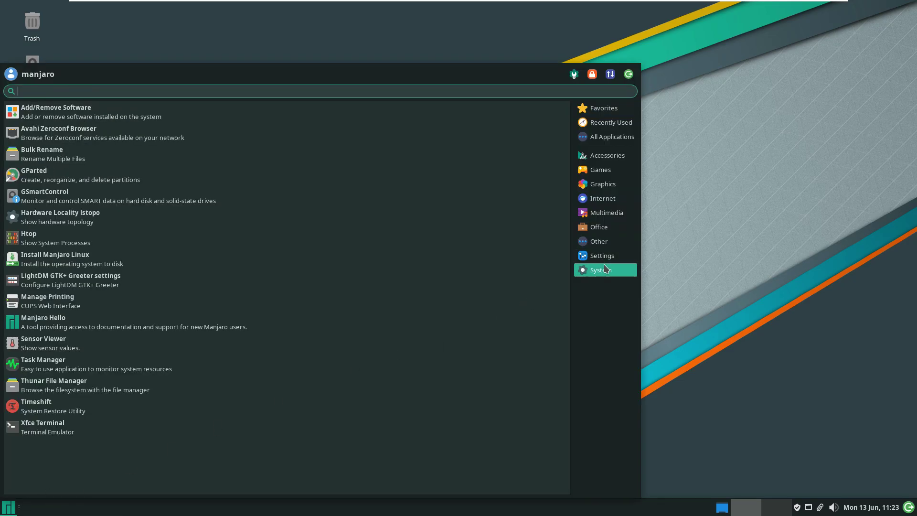
click(241, 426)
text(neofetch)
key(Return)
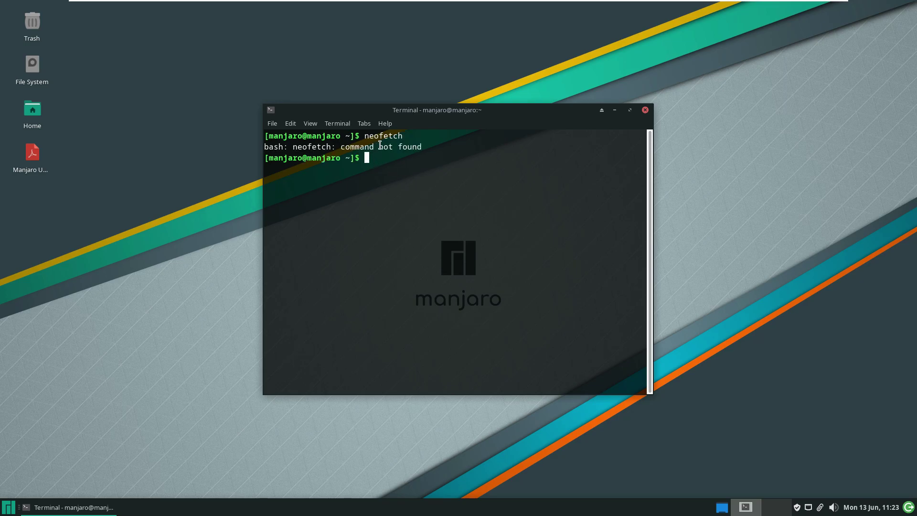
- Query the kernel information in the terminal with uname, uname -a and uname -r
text(uname)
key(Return)
text(uname -a)
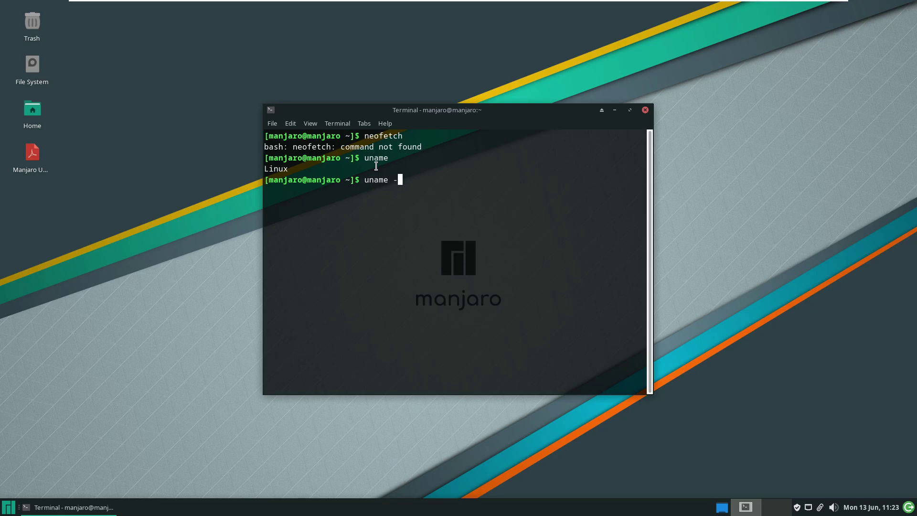
key(Return)
text(uname -r)
key(Return)
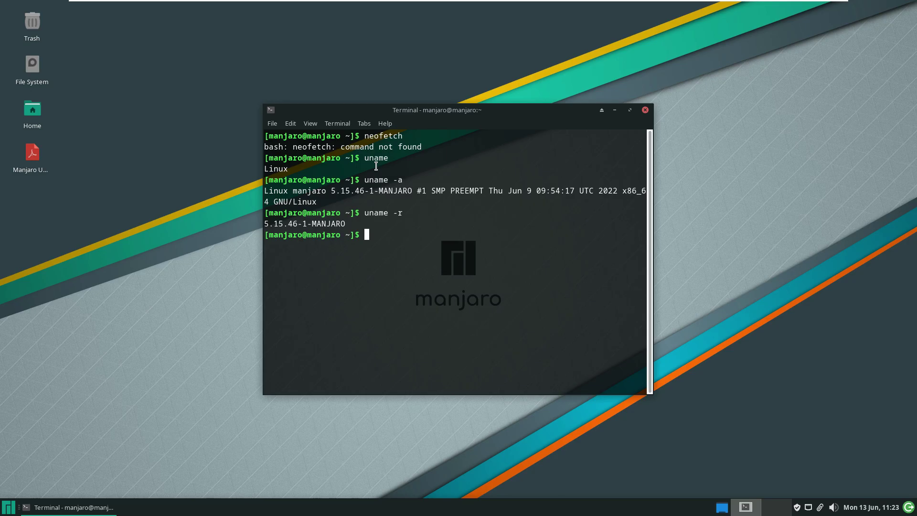
- Highlight the kernel release in the uname -r and uname -a outputs and close the terminal
drag(355, 221, 263, 222)
drag(413, 191, 262, 194)
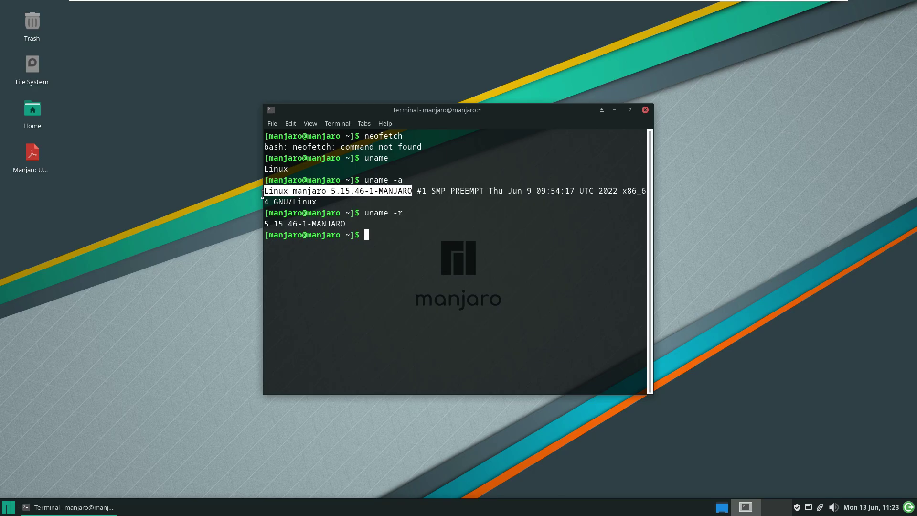
click(645, 110)
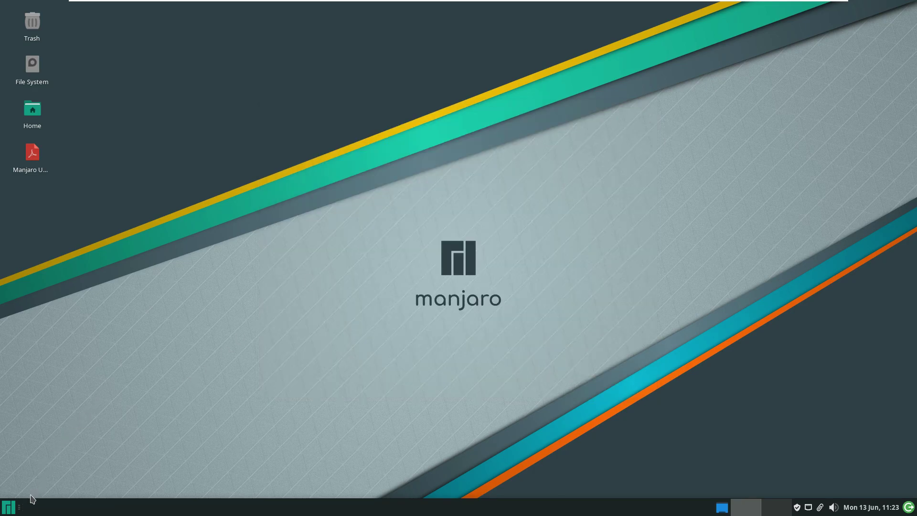
- Open the desktop settings, try the teal wave wallpaper and set the palm tree beach image as the desktop background
right_click(248, 209)
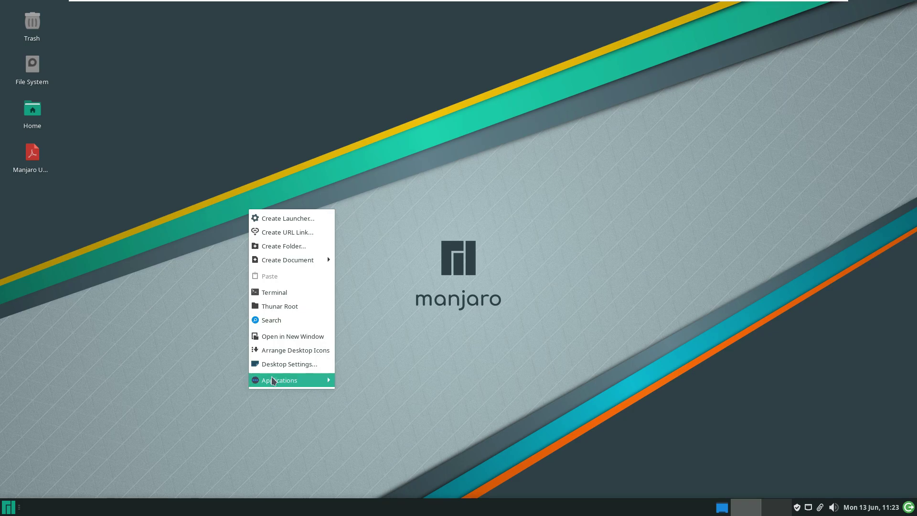
mouse_move(283, 384)
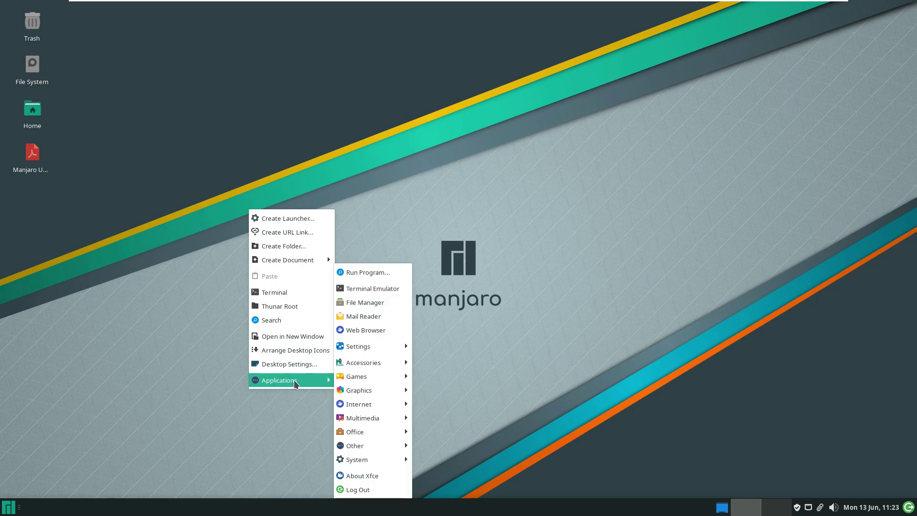
click(300, 364)
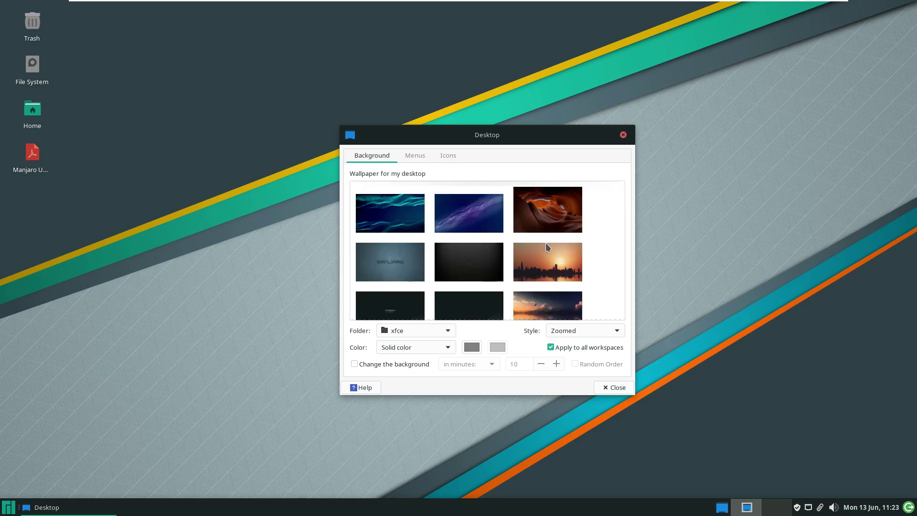
click(409, 211)
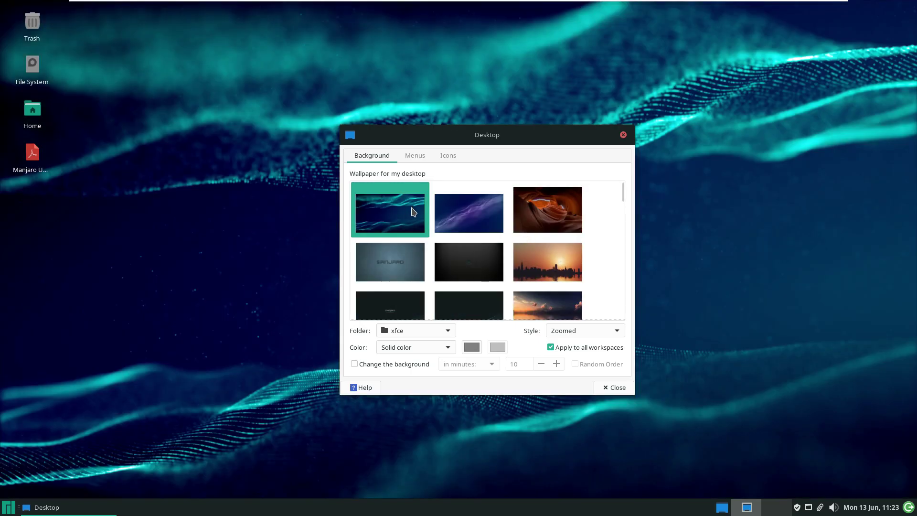
drag(624, 201, 629, 290)
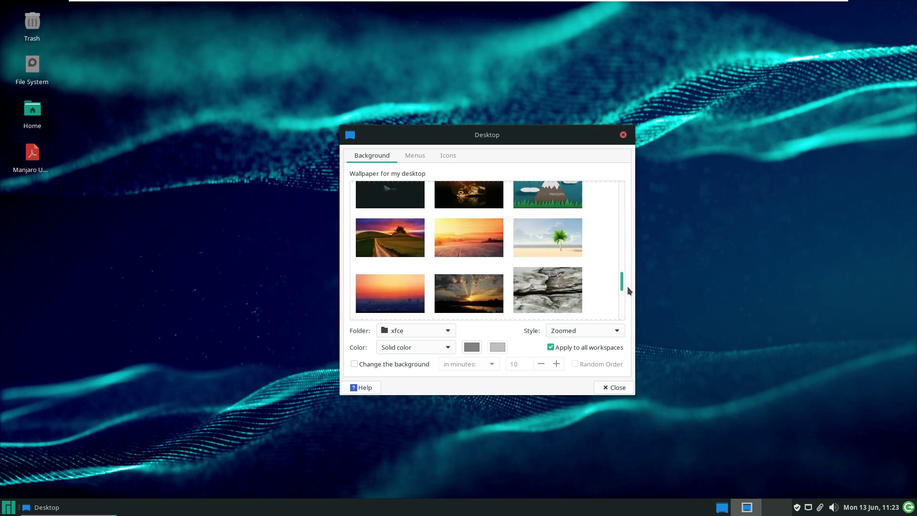
click(550, 252)
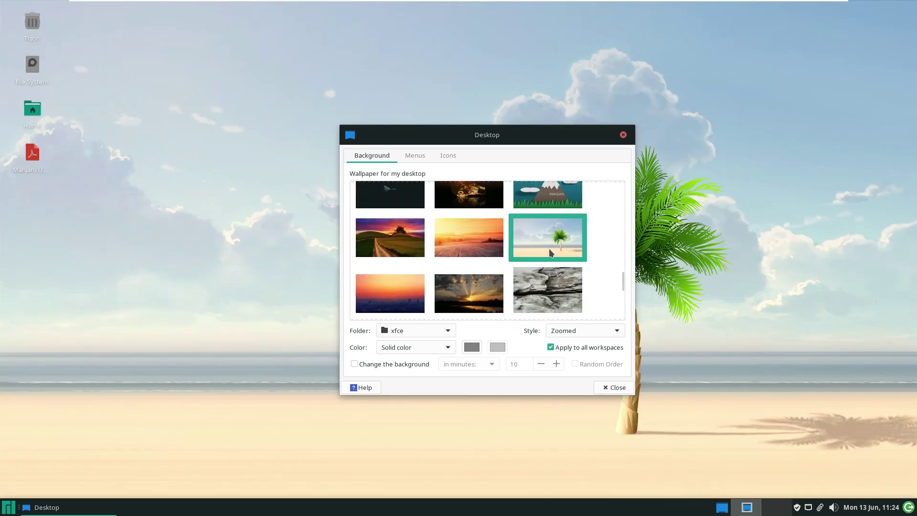
- Look through the menu and icon options of the desktop settings and close the dialog
click(424, 155)
click(448, 156)
click(603, 387)
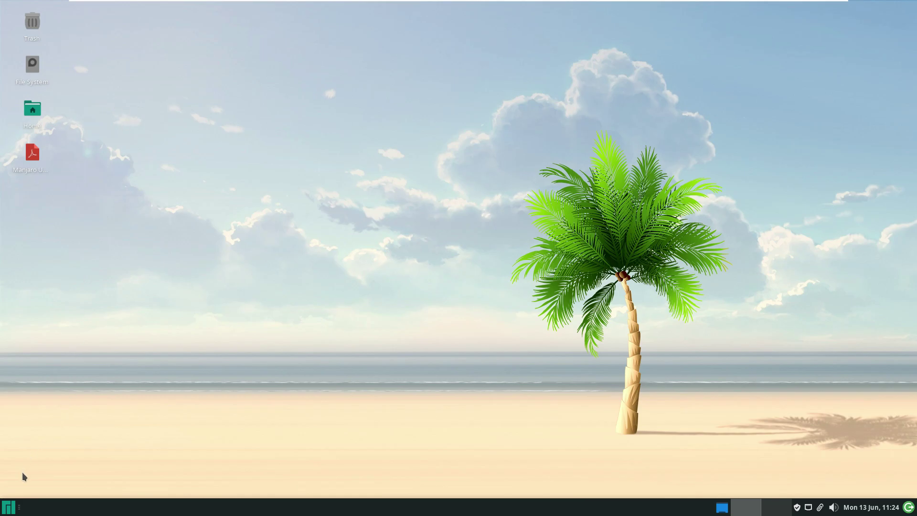
- Start switching users from the application launcher and unlock the session with the account password
click(14, 508)
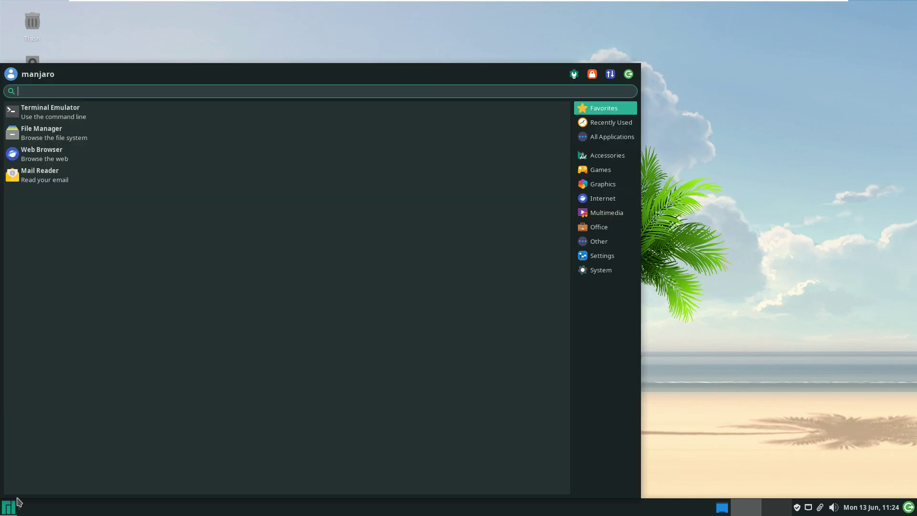
click(595, 139)
click(611, 74)
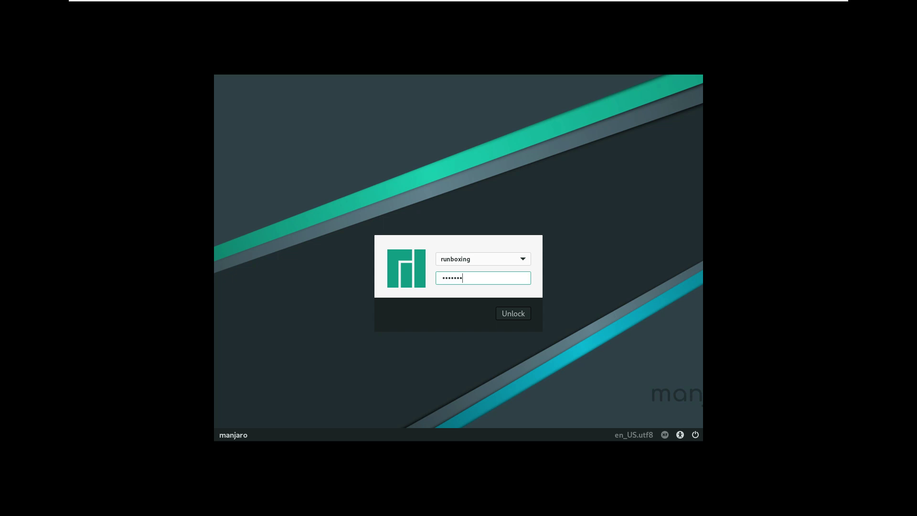
key(Return)
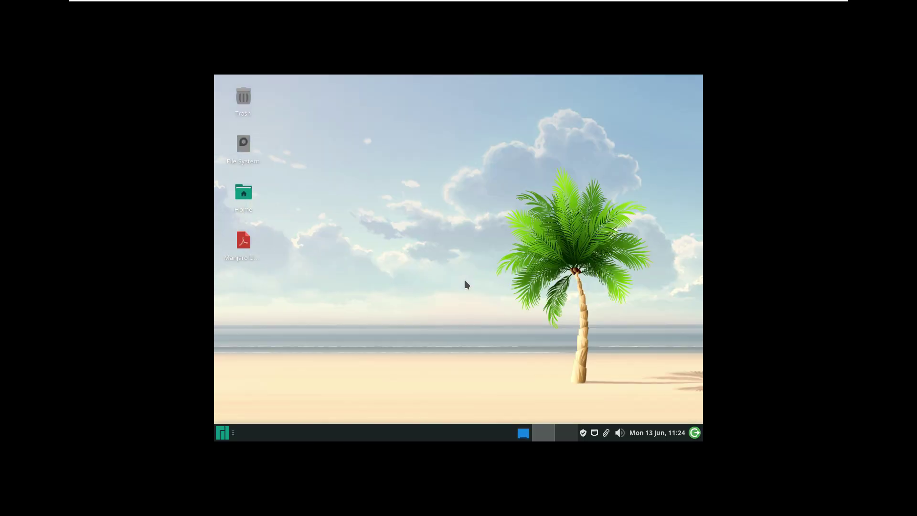
- Open the Display settings, set the resolution to 1920x1080, apply and keep the configuration, and close the window
click(226, 435)
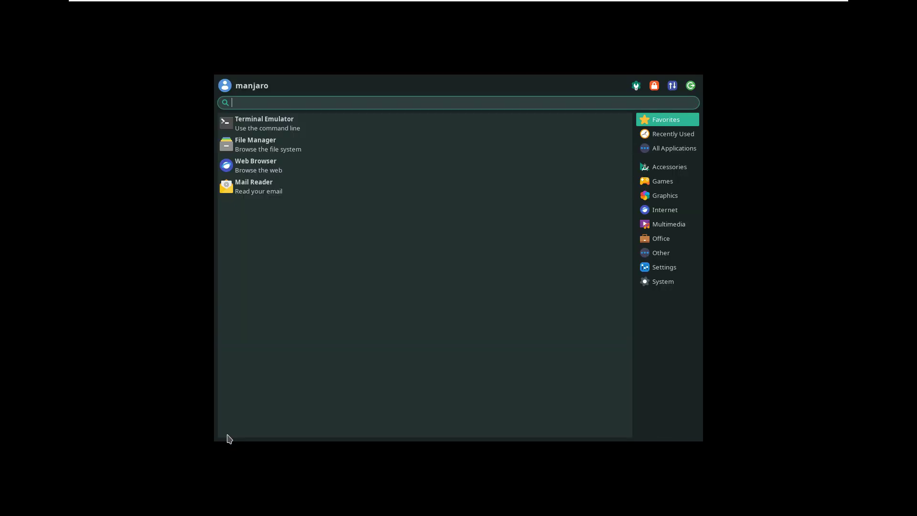
click(648, 284)
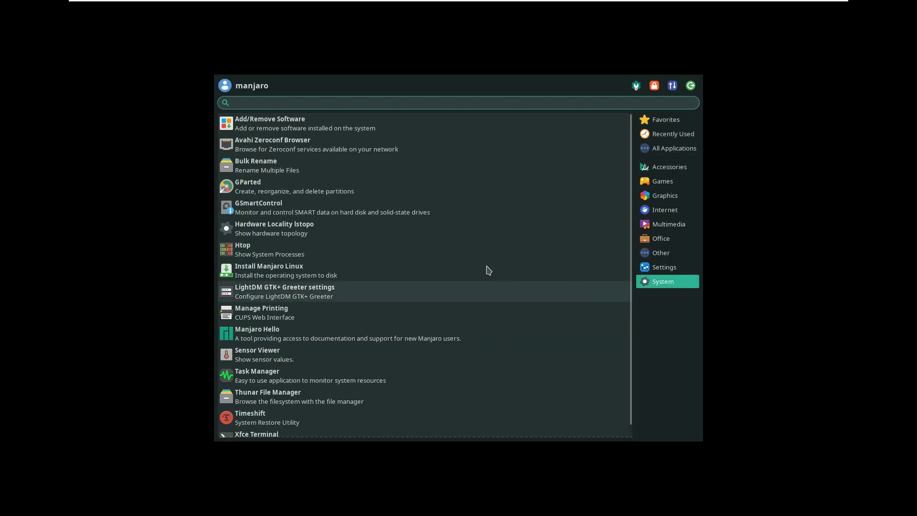
scroll(407, 229, down, 1)
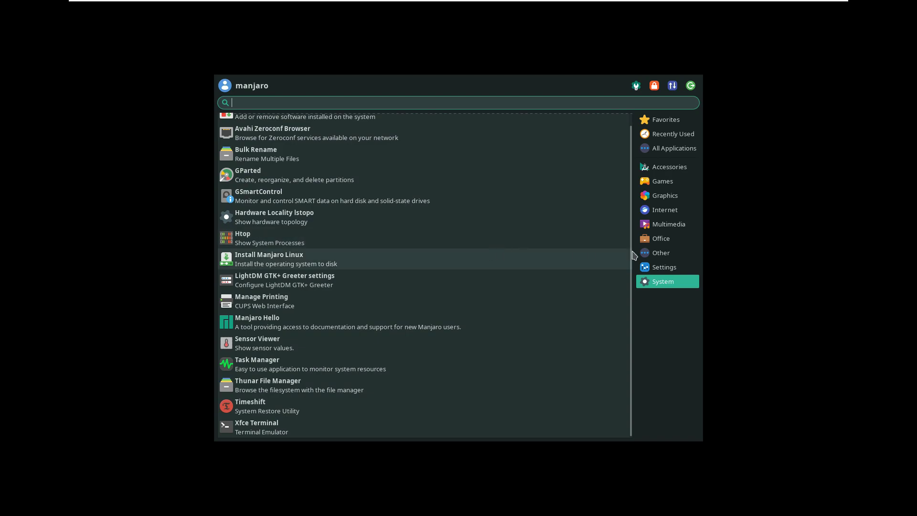
click(662, 267)
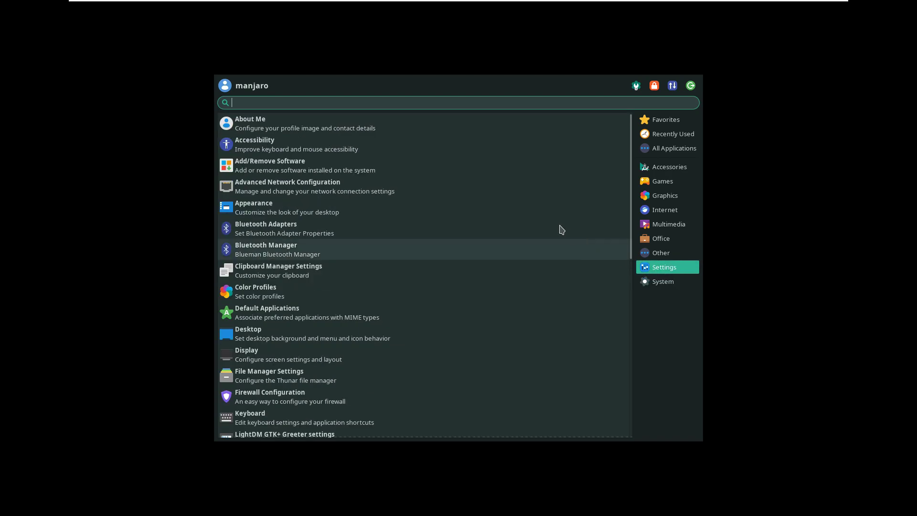
click(273, 346)
click(560, 214)
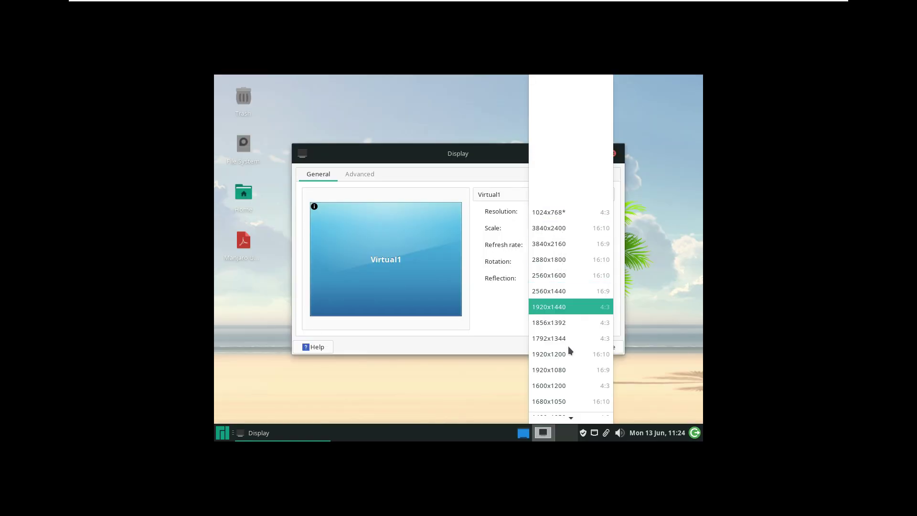
click(571, 360)
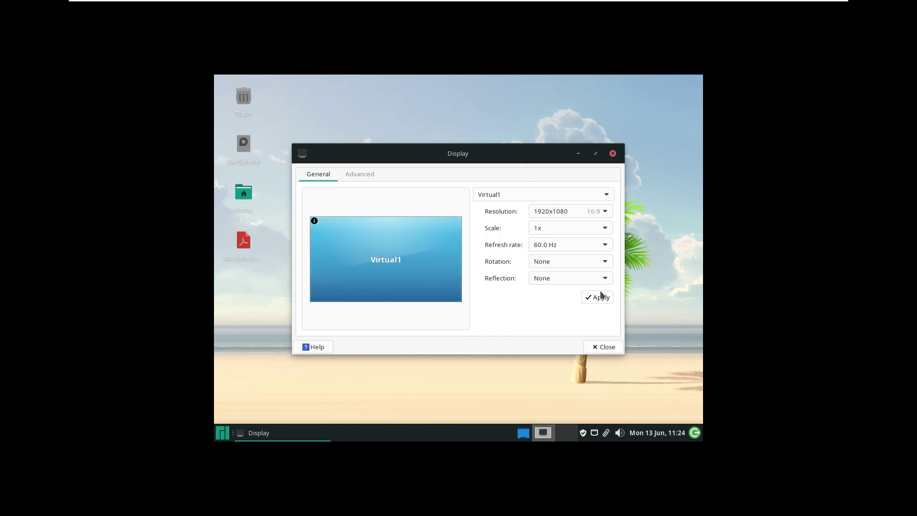
click(598, 297)
click(260, 220)
click(391, 272)
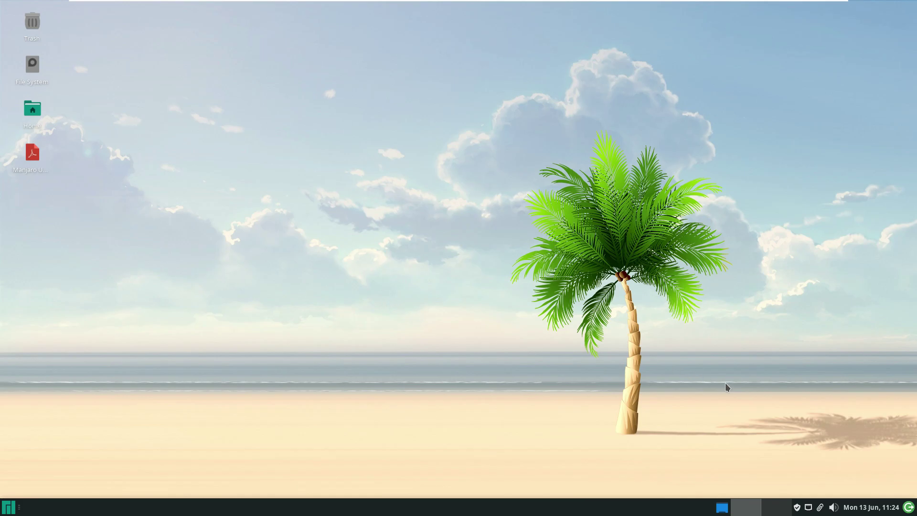
- Check the panel's calendar and volume controls, open the audio mixer, and inspect the clipboard and neighbouring status items
click(869, 508)
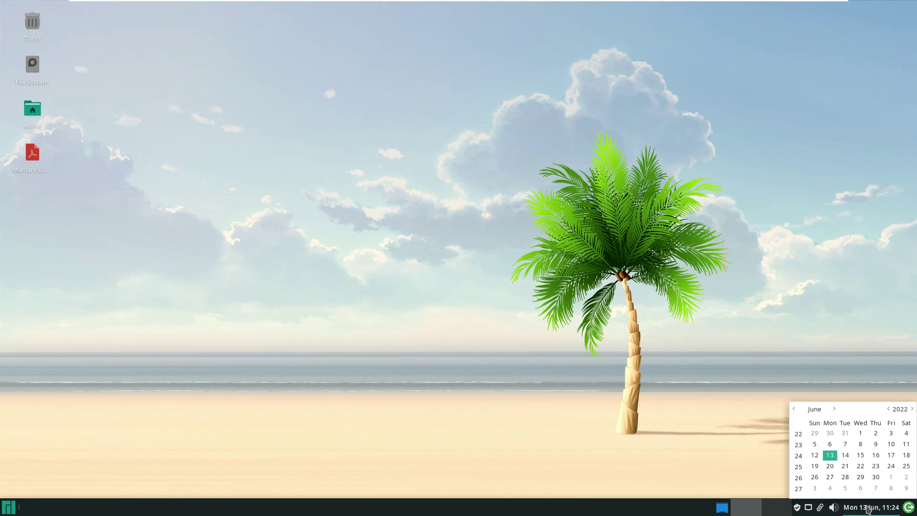
click(834, 508)
click(833, 509)
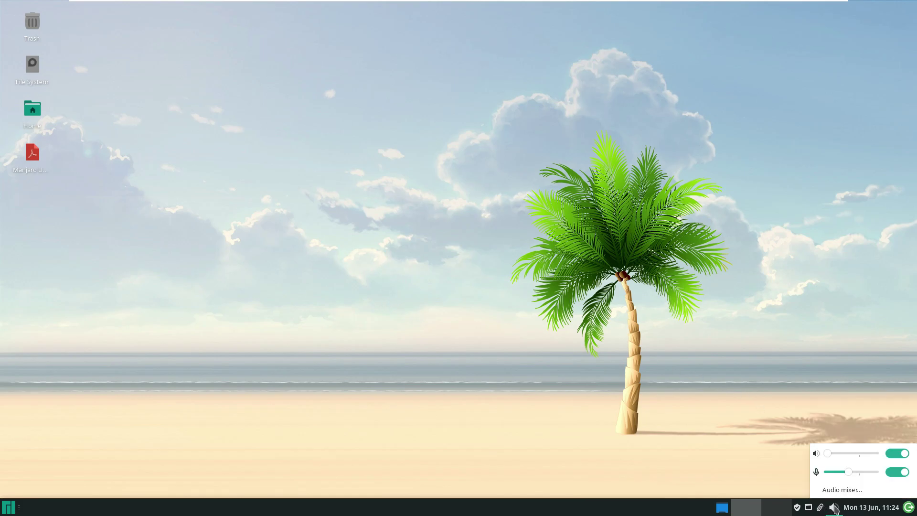
click(842, 490)
click(821, 507)
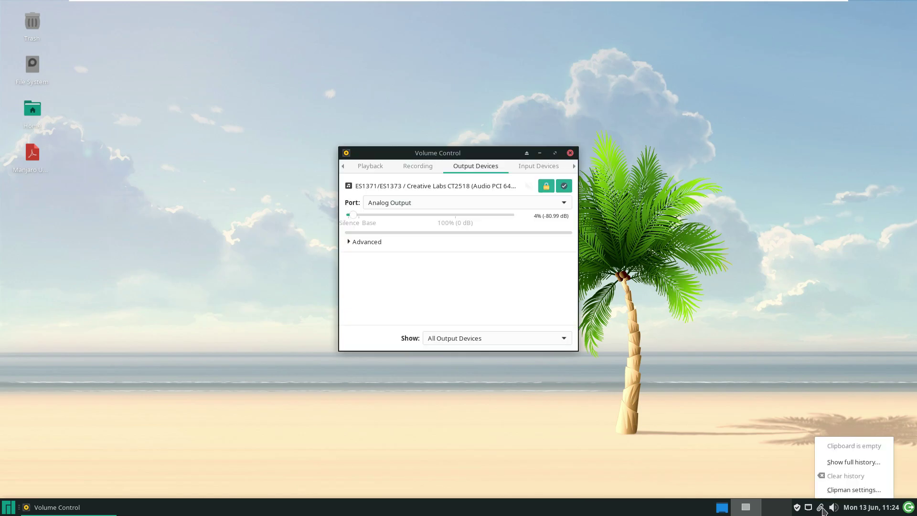
click(810, 507)
click(810, 507)
click(810, 509)
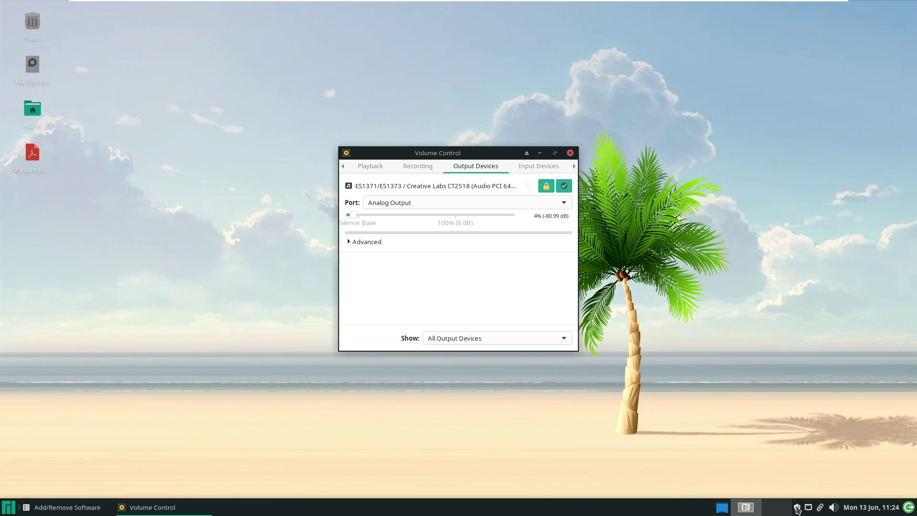
- Bring up the Add/Remove Software window, view the package manager's About information and close it
click(797, 508)
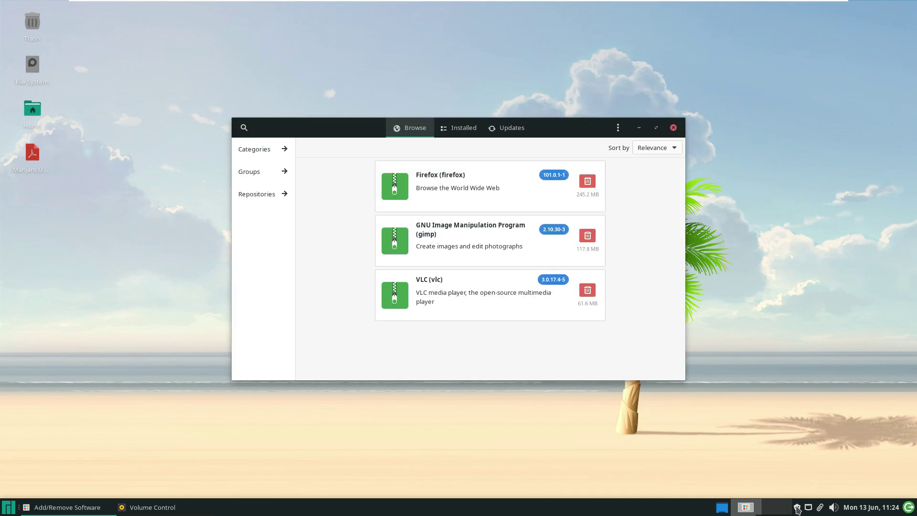
click(617, 128)
click(617, 214)
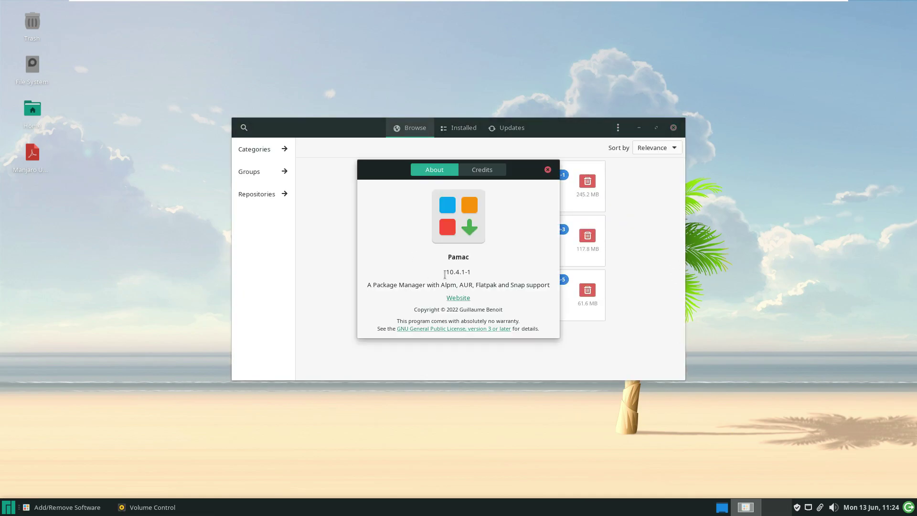
click(548, 170)
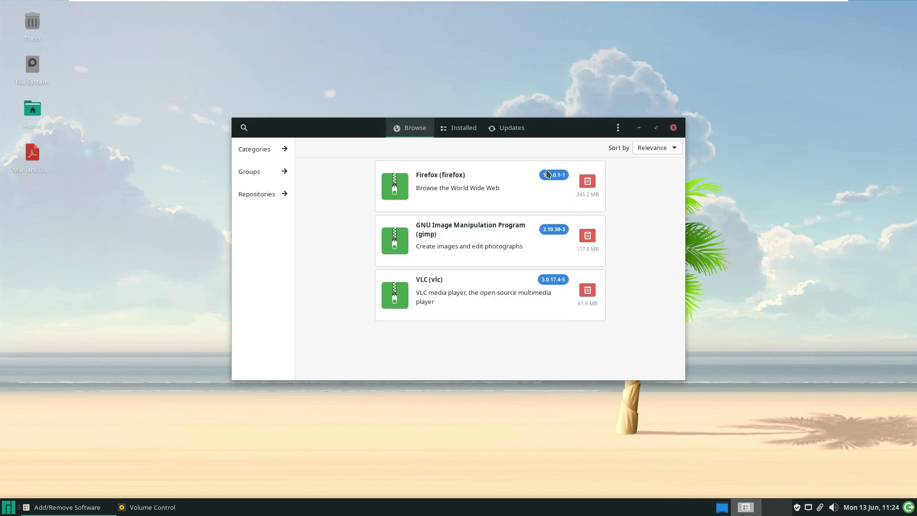
- Examine the list of all installed packages in the maximized Add/Remove Software window
click(452, 130)
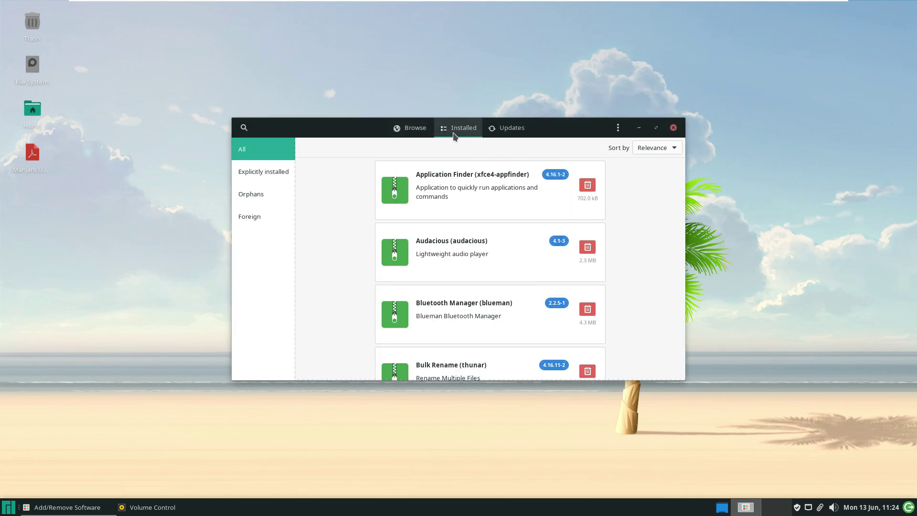
click(657, 128)
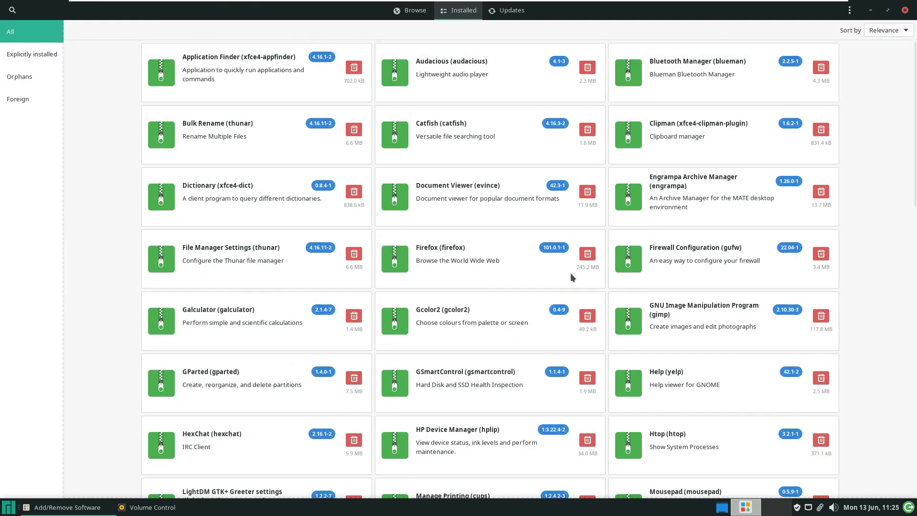
scroll(571, 277, down, 1)
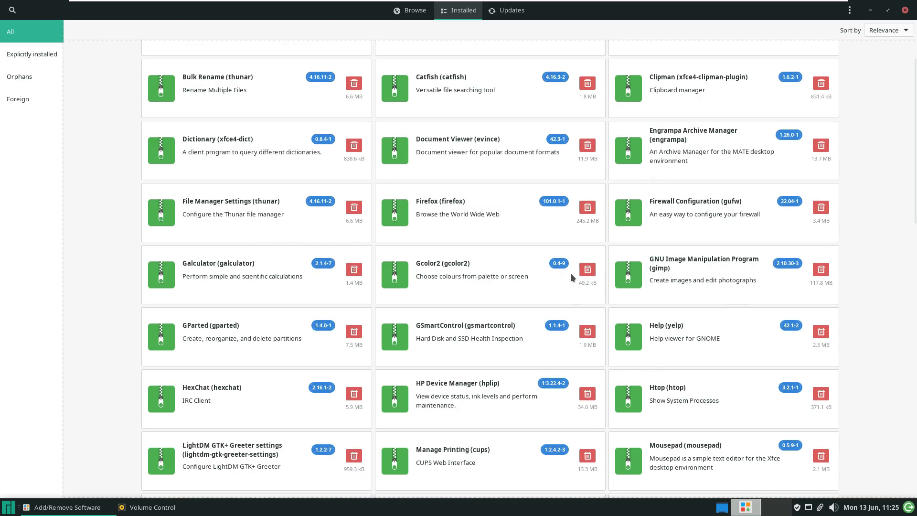
scroll(570, 274, down, 7)
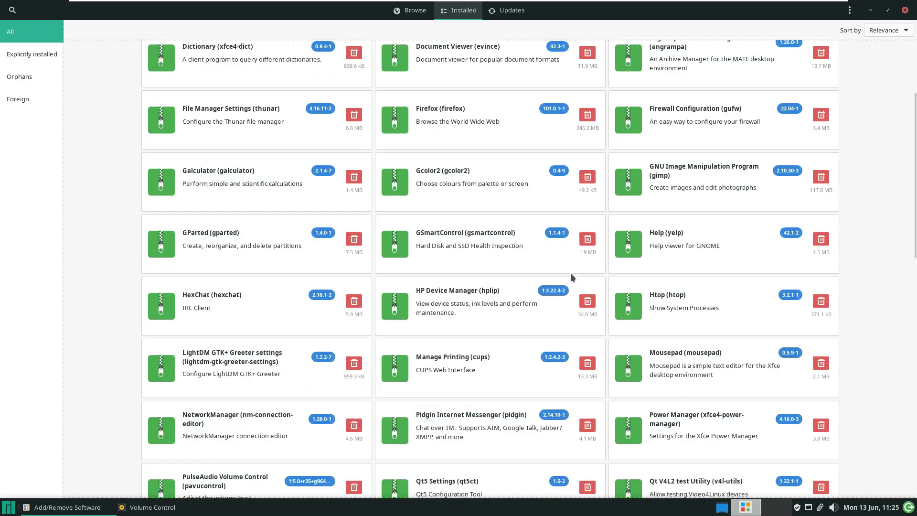
scroll(571, 274, down, 3)
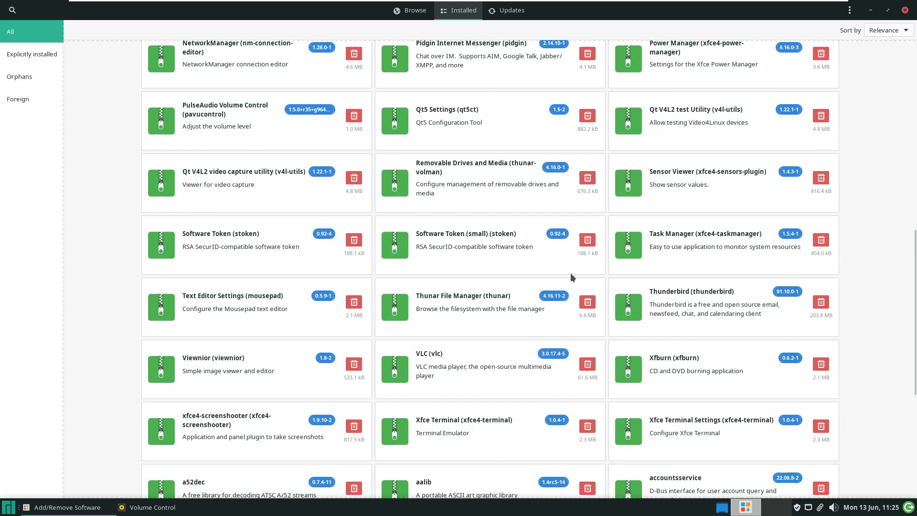
scroll(571, 274, down, 2)
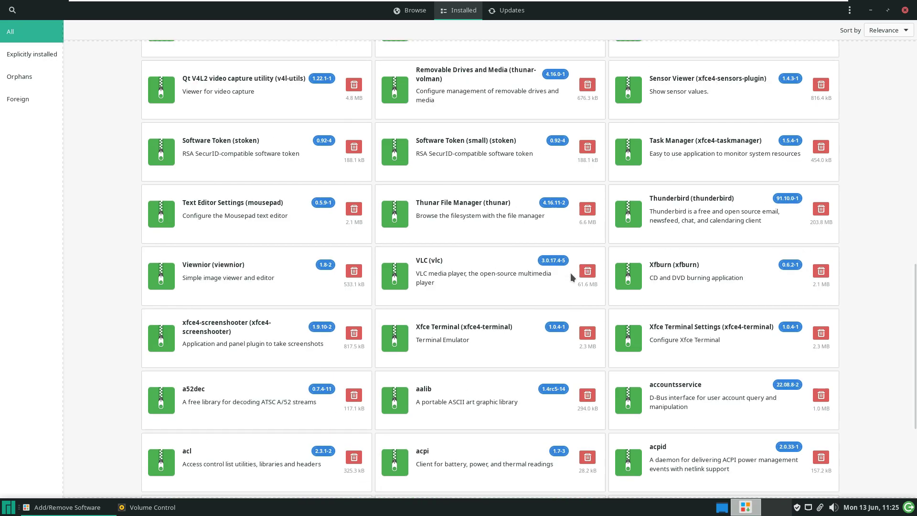
scroll(571, 273, down, 4)
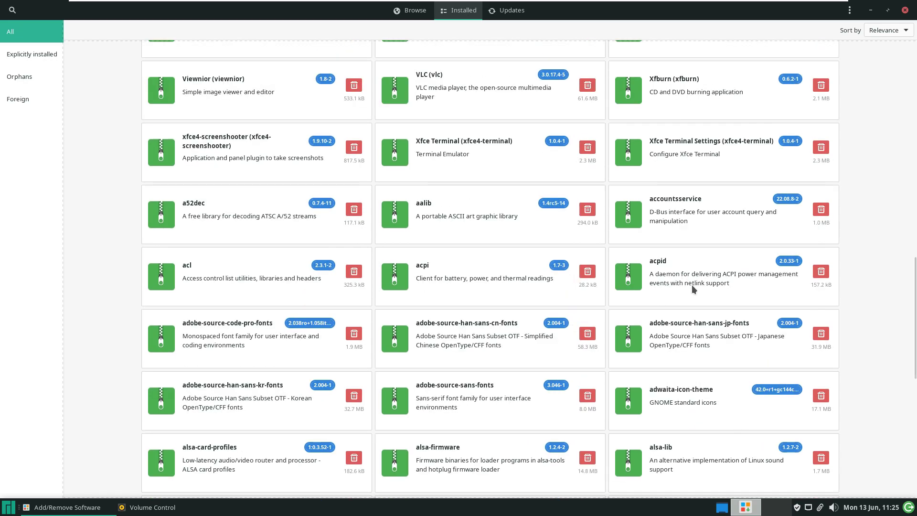
scroll(851, 291, down, 1)
scroll(855, 291, down, 2)
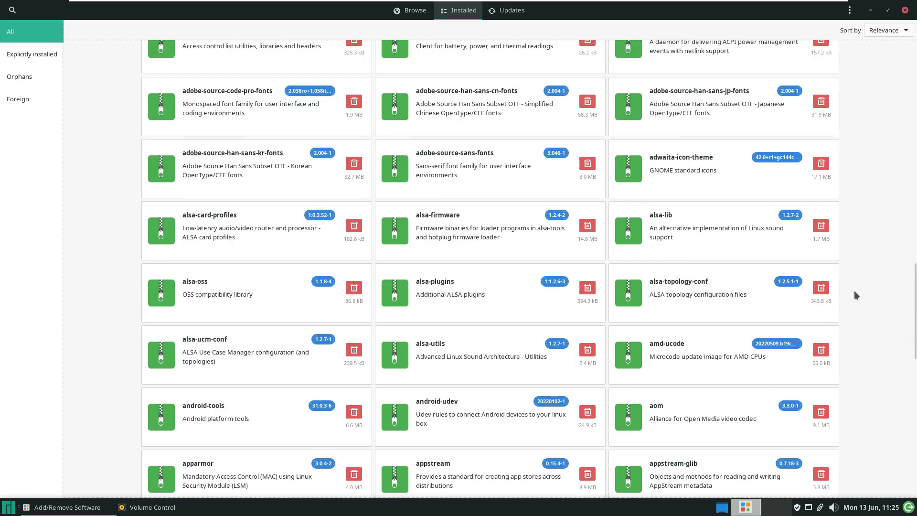
scroll(854, 290, down, 3)
scroll(854, 290, down, 6)
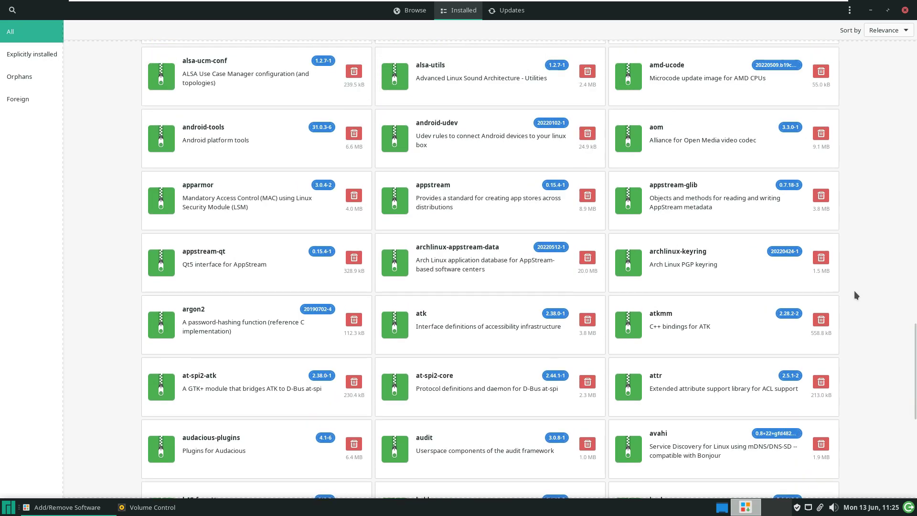
scroll(855, 295, down, 2)
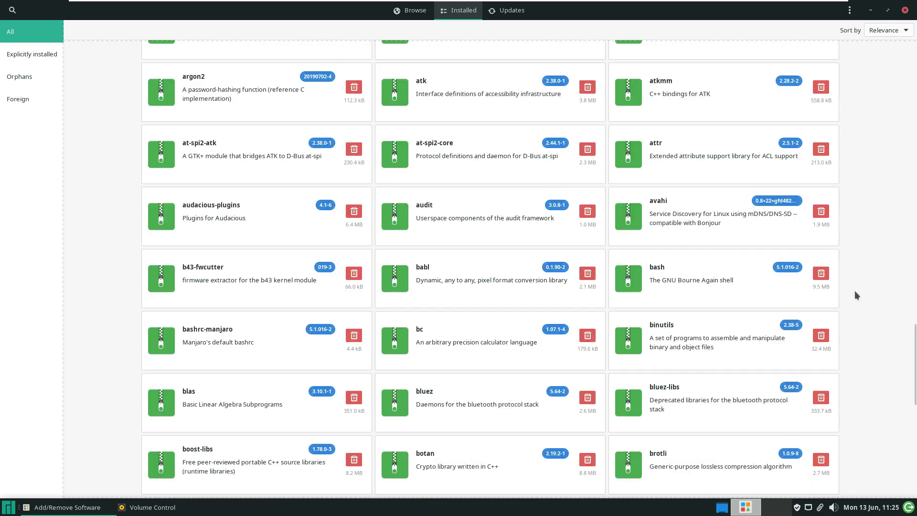
scroll(856, 293, down, 3)
scroll(855, 292, down, 2)
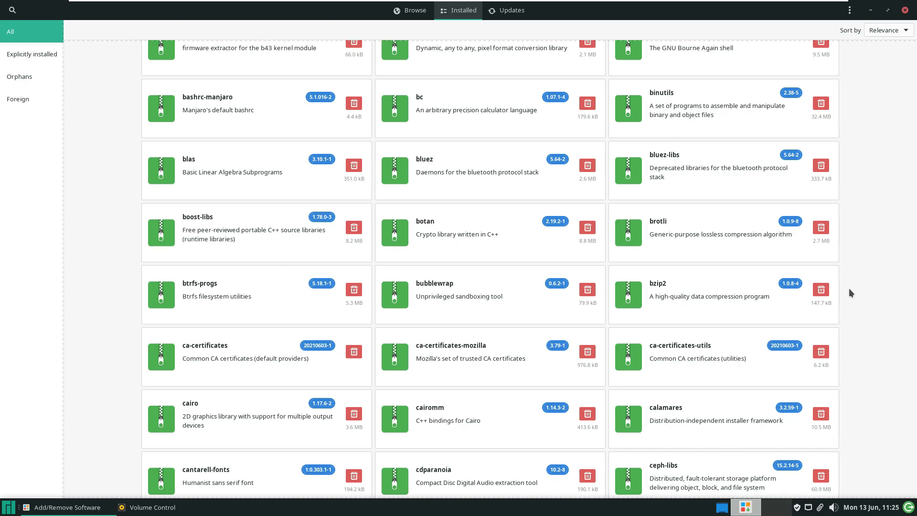
- Look through the remaining installed packages to the end of the list, and close the Add/Remove Software and Volume Control windows
scroll(849, 288, down, 5)
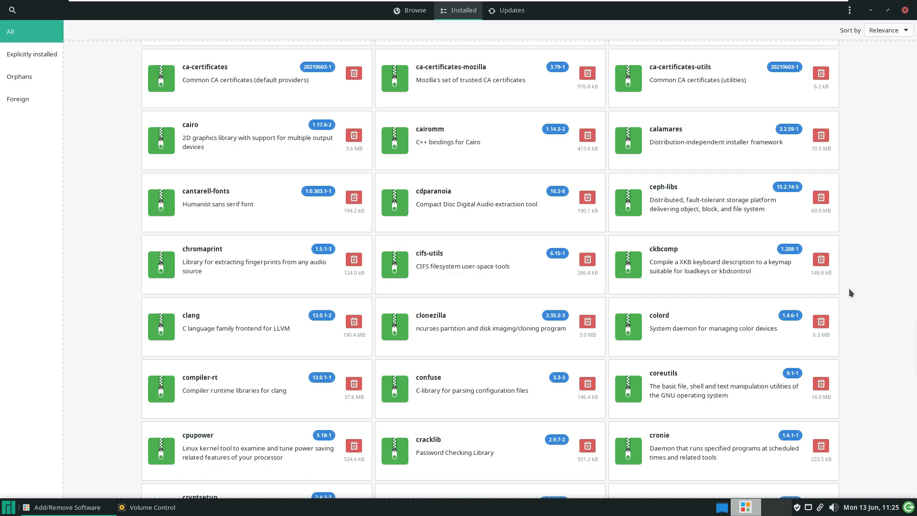
scroll(849, 288, down, 6)
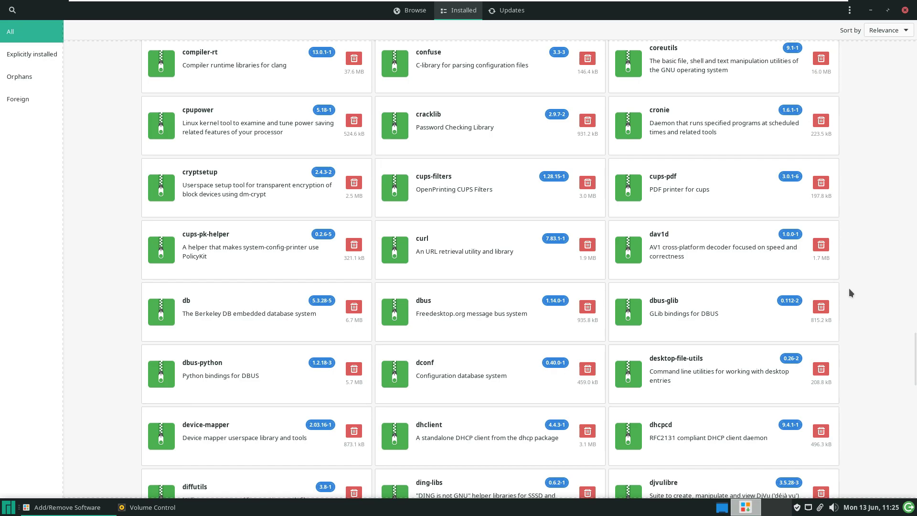
scroll(849, 288, down, 4)
scroll(849, 288, down, 5)
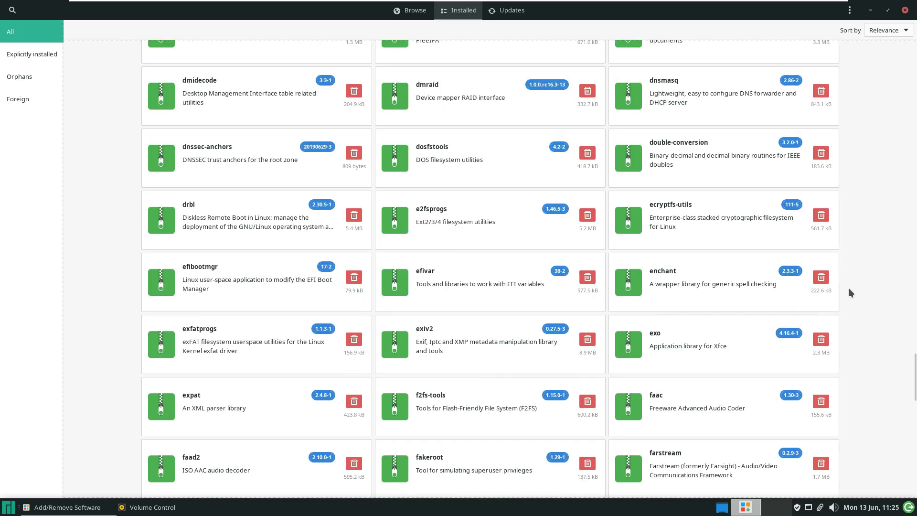
scroll(849, 288, down, 2)
scroll(849, 288, down, 6)
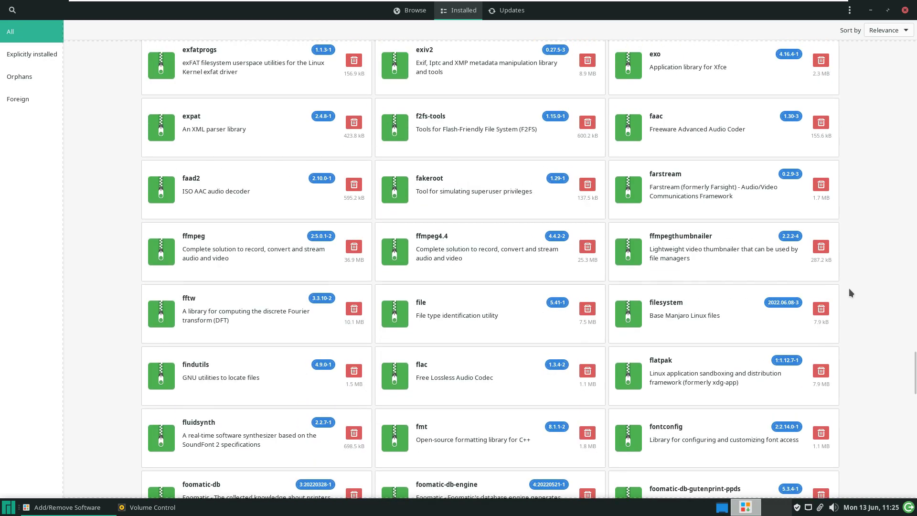
scroll(849, 288, down, 5)
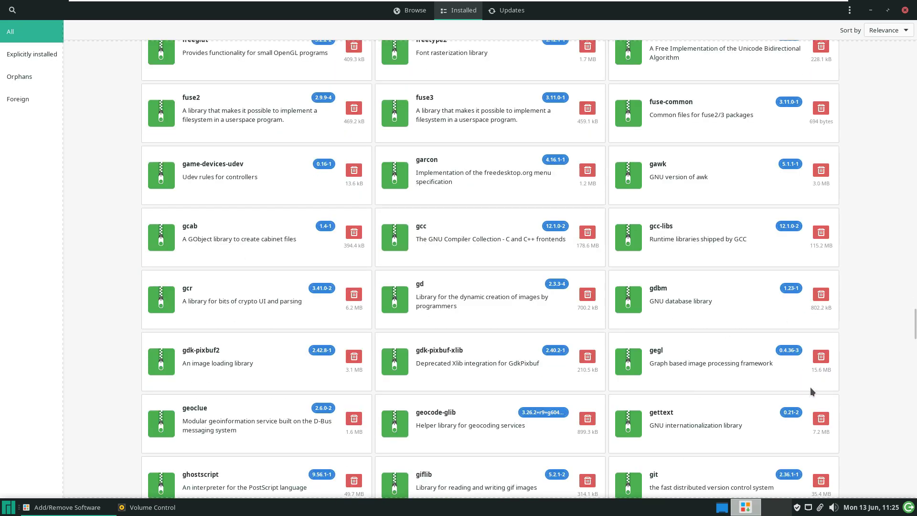
scroll(795, 379, down, 6)
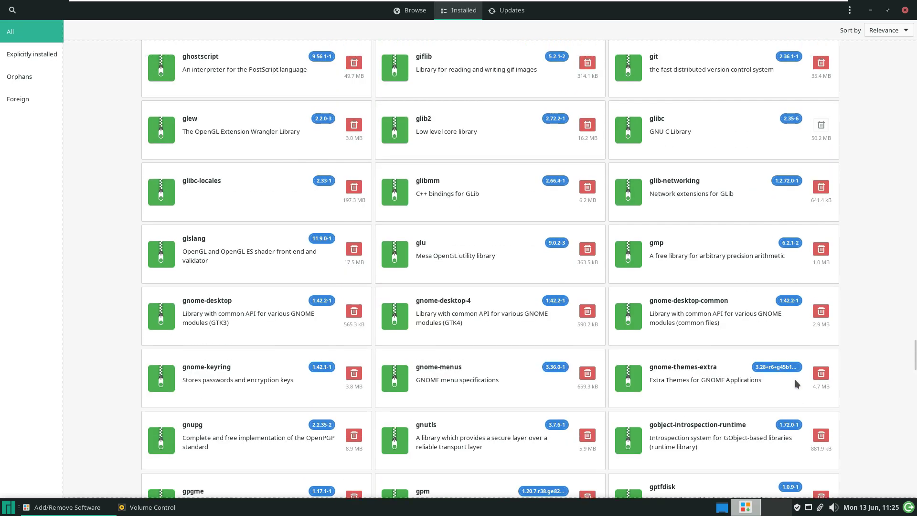
scroll(795, 379, down, 5)
scroll(796, 383, down, 2)
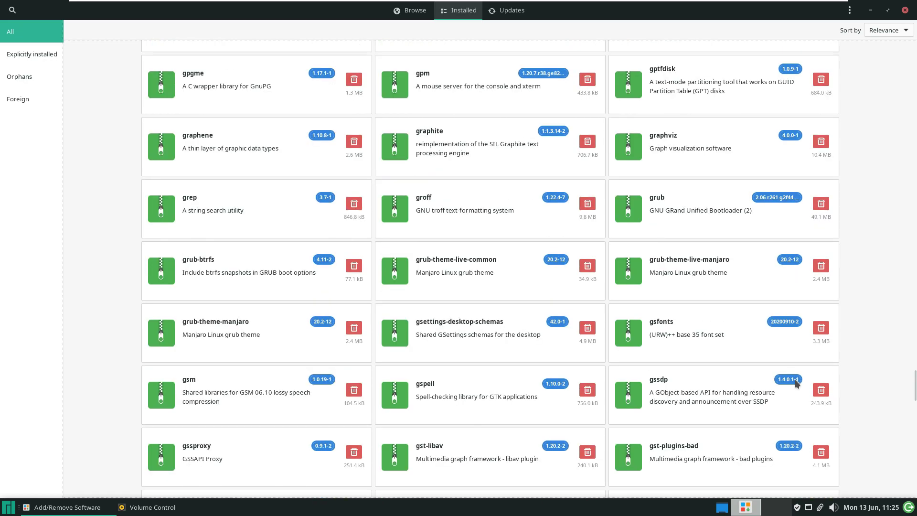
scroll(795, 379, down, 3)
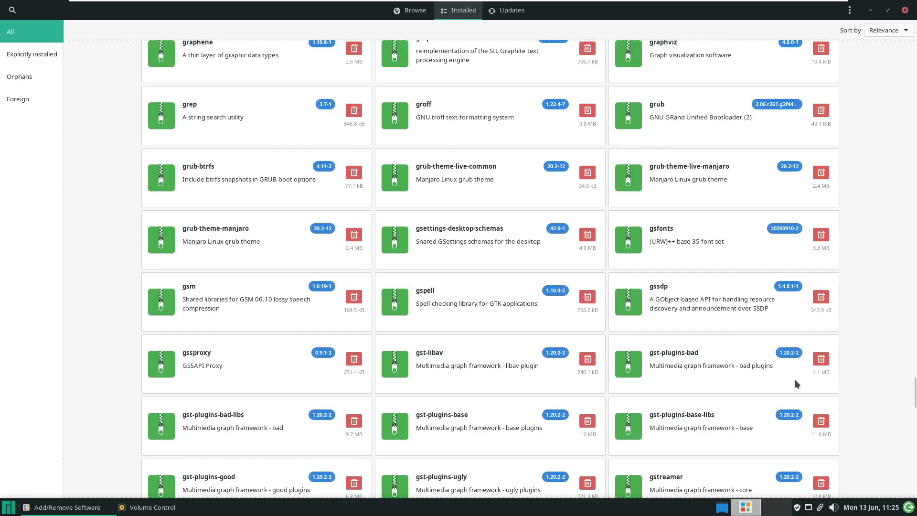
scroll(795, 383, down, 2)
scroll(795, 382, down, 1)
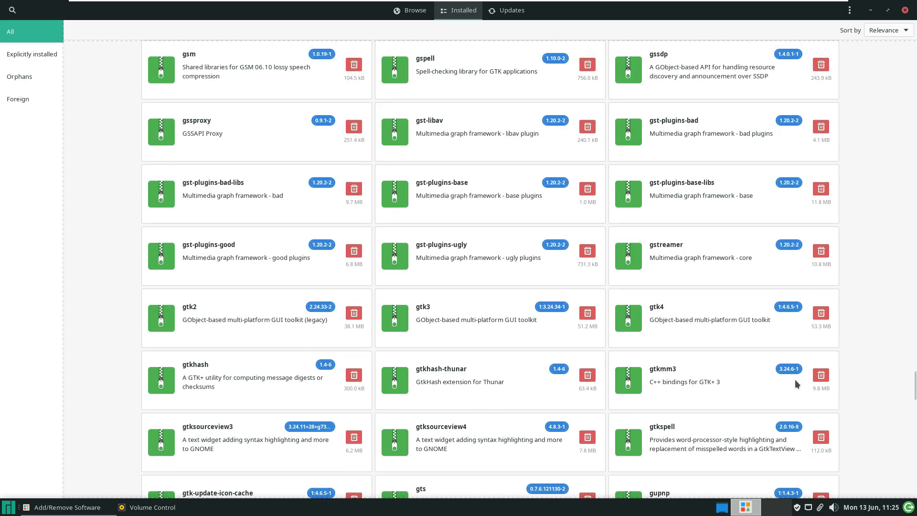
scroll(796, 382, down, 5)
scroll(796, 383, down, 2)
scroll(795, 379, down, 2)
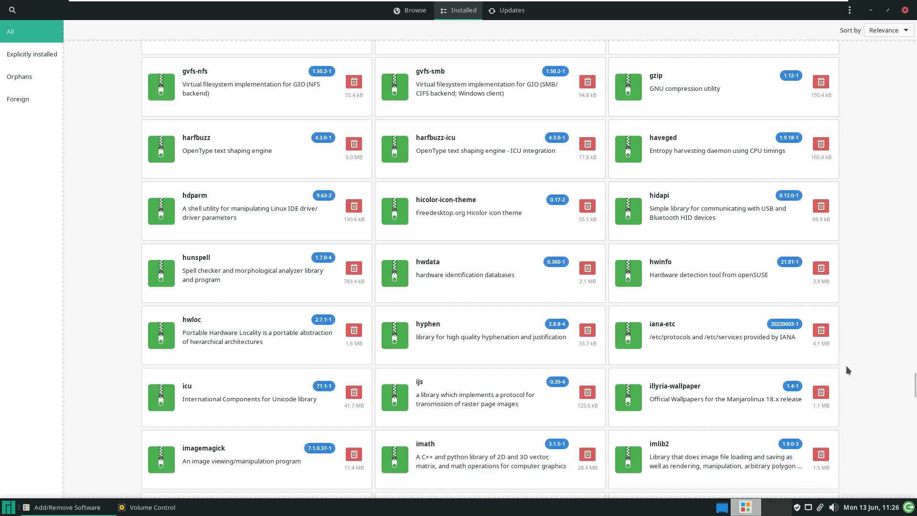
drag(911, 379, 914, 491)
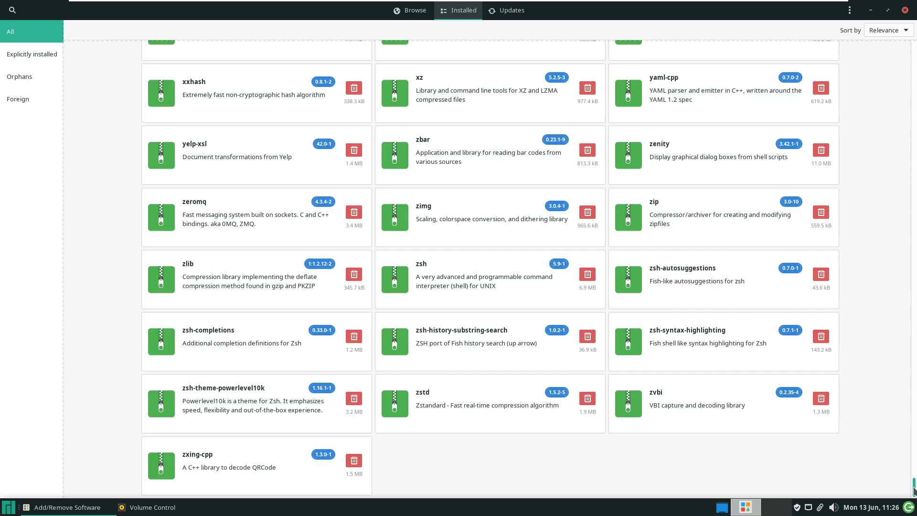
click(903, 11)
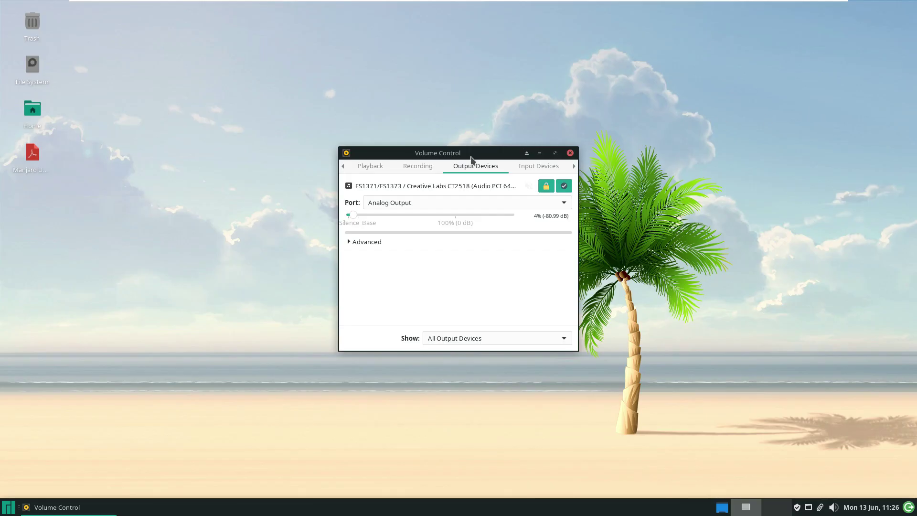
click(570, 153)
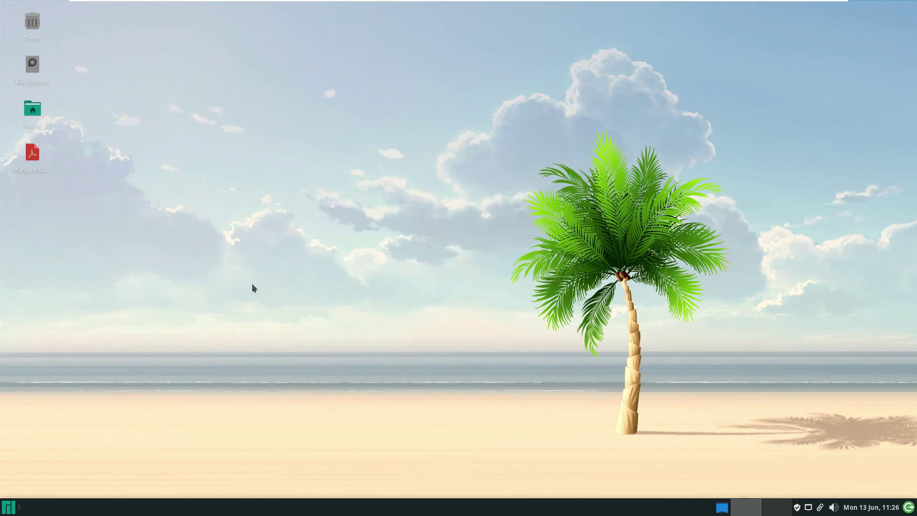
- Browse the application menu's System, Settings and All Applications categories, reading each list to its end
click(15, 506)
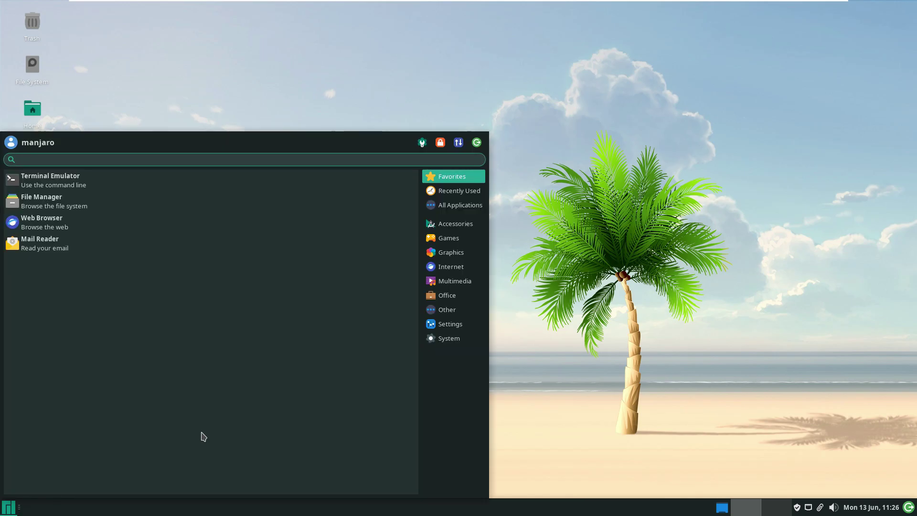
click(479, 340)
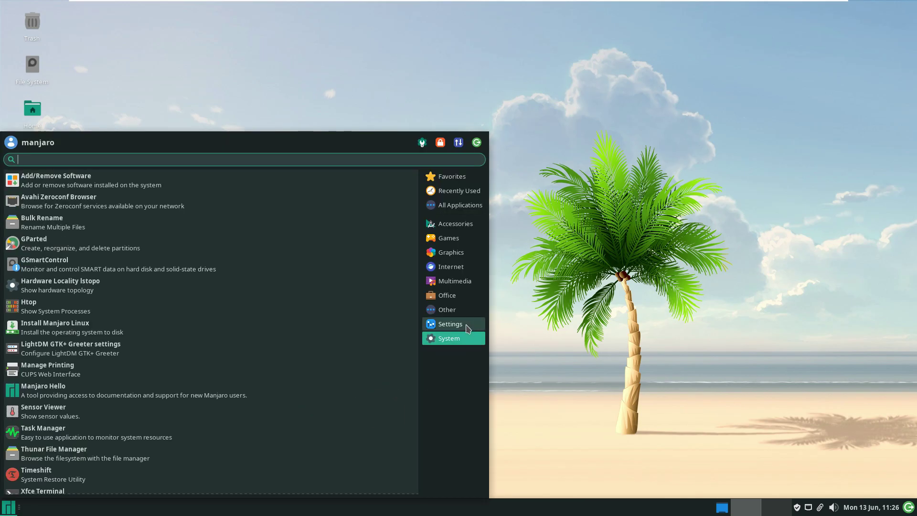
click(468, 329)
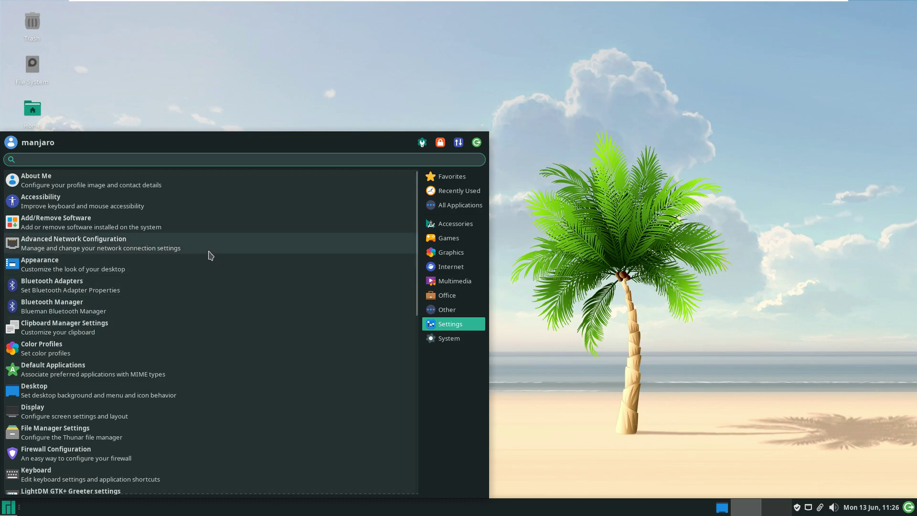
scroll(209, 284, down, 1)
scroll(209, 284, down, 10)
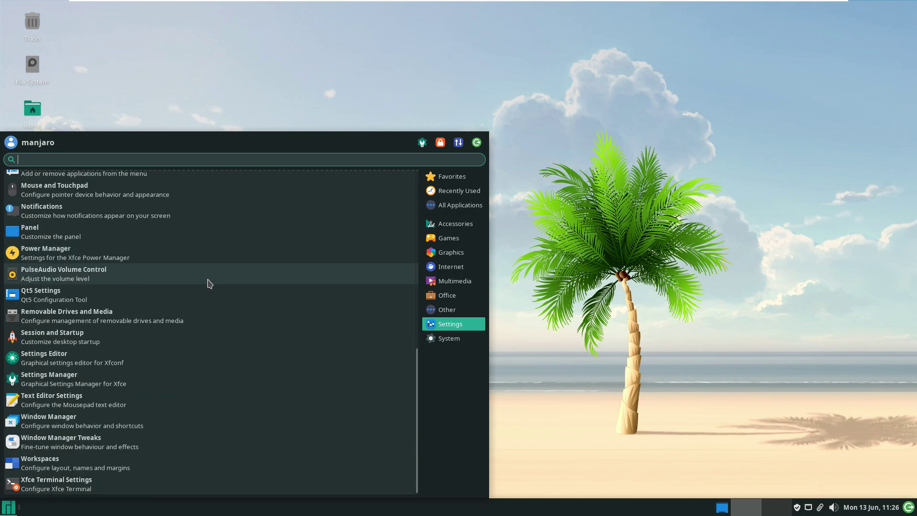
click(436, 207)
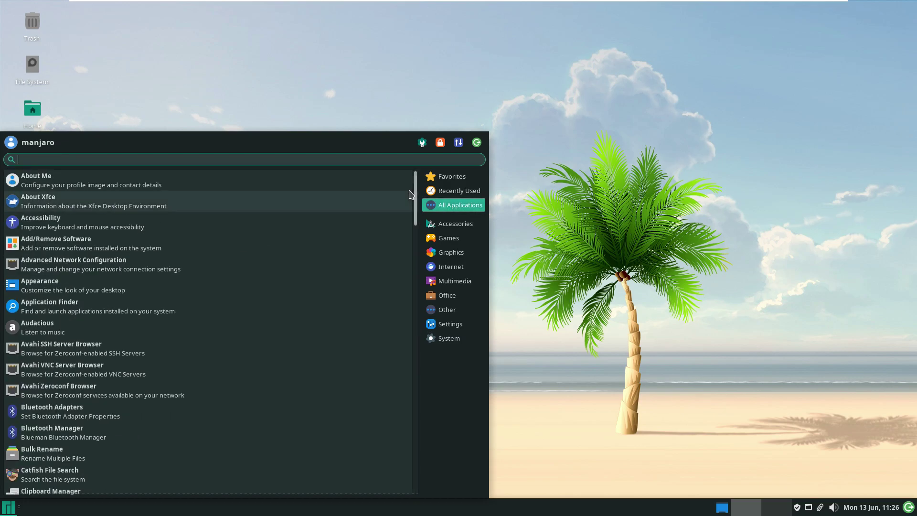
drag(417, 194, 423, 463)
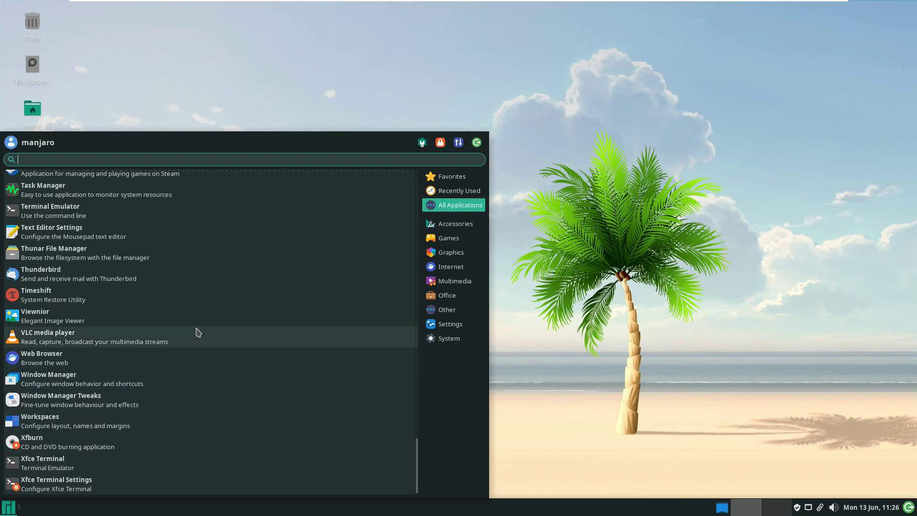
- Open Thunar File Manager, view its About information, and close the dialog and the file manager
click(123, 250)
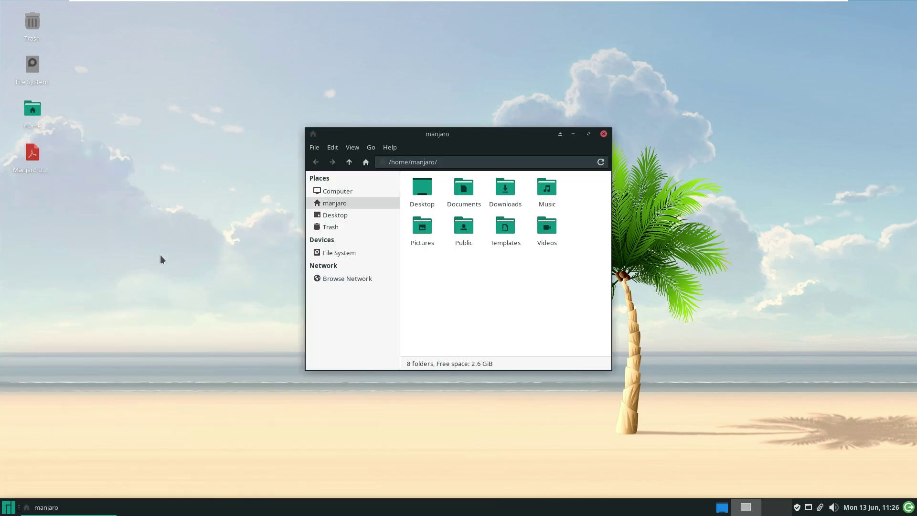
click(390, 147)
click(402, 180)
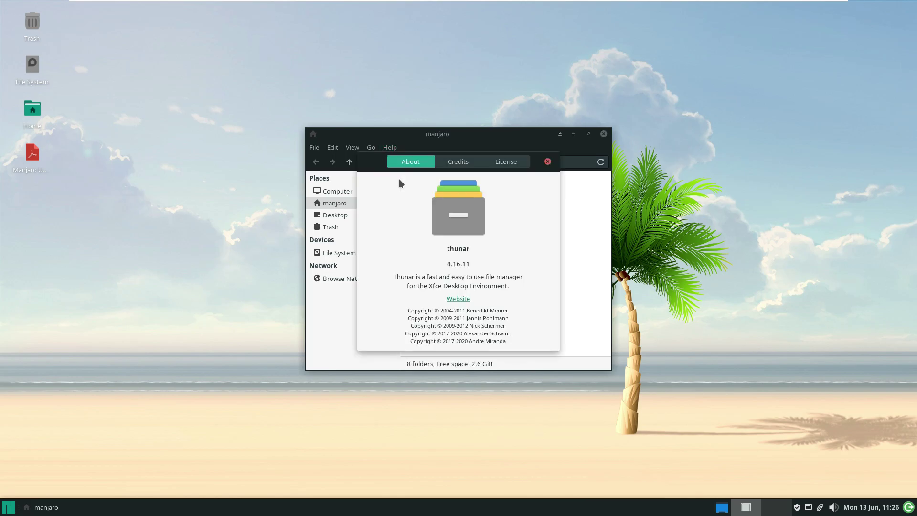
click(548, 162)
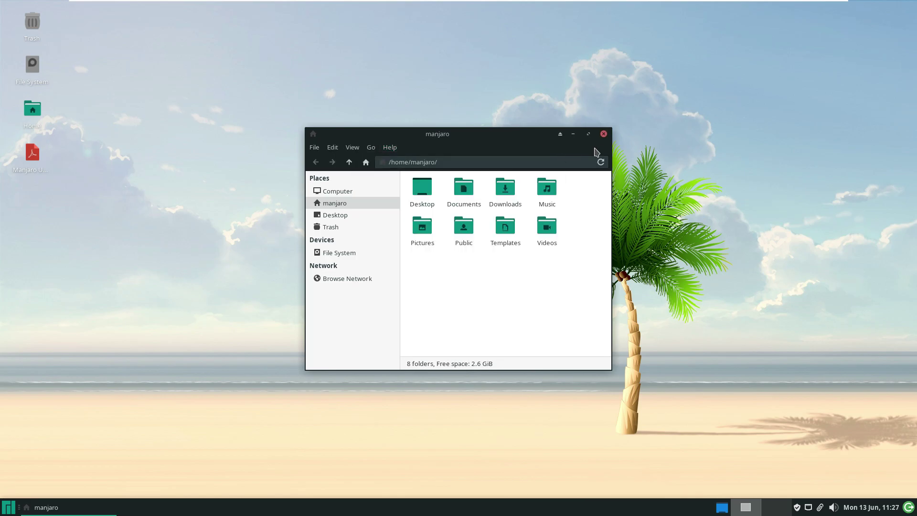
click(604, 137)
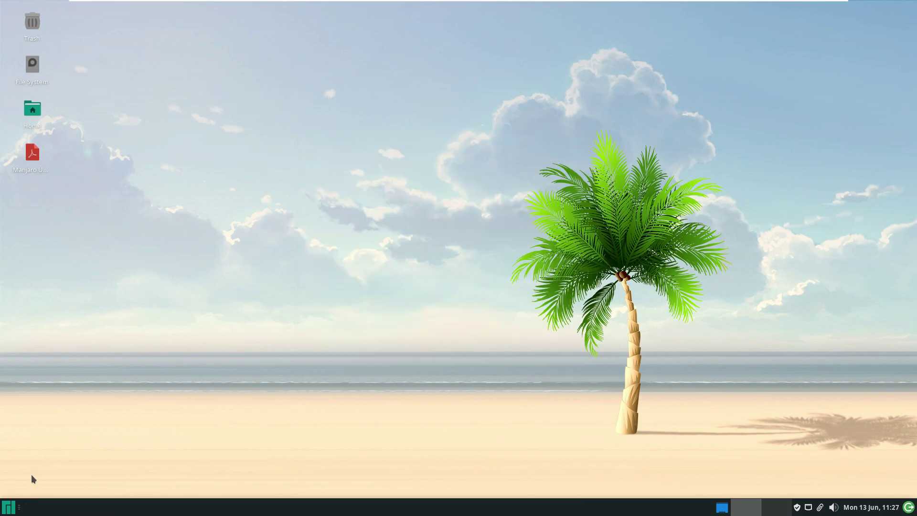
- Open Add/Remove Software from the System category and check its installed packages and available updates views
click(16, 505)
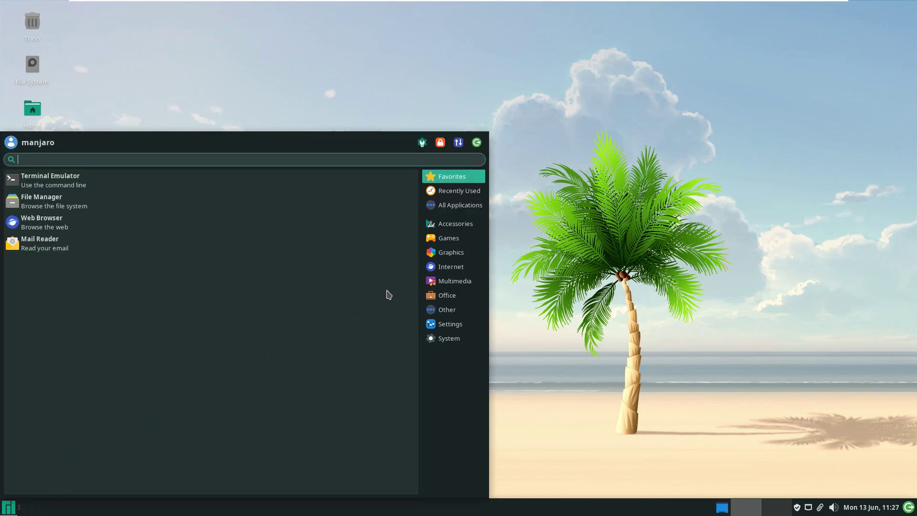
click(448, 341)
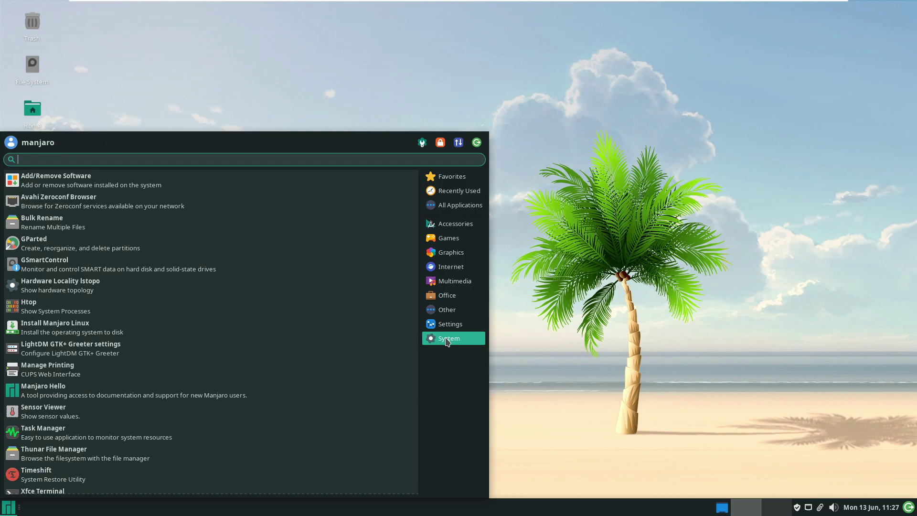
click(181, 179)
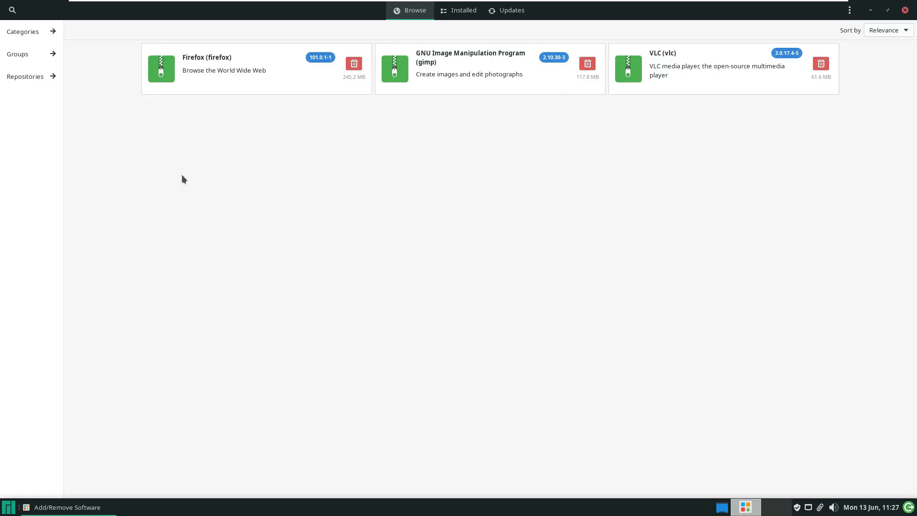
click(461, 10)
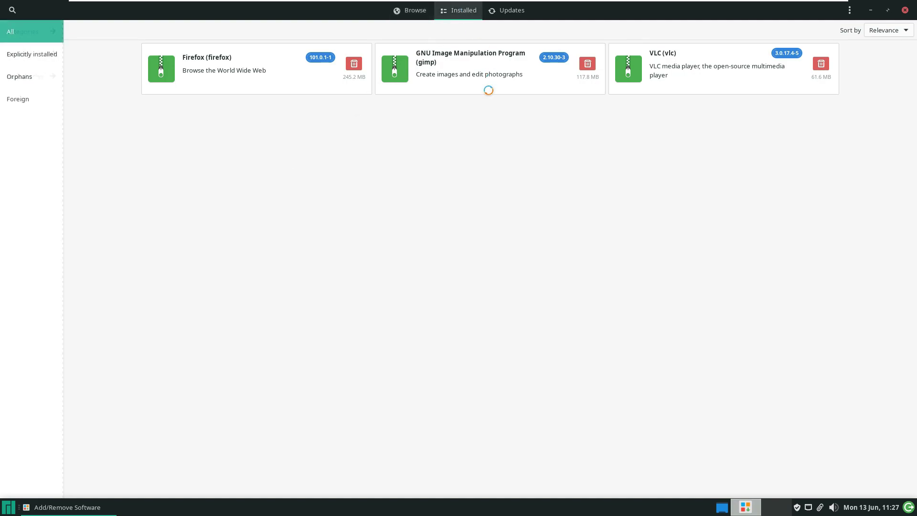
click(507, 10)
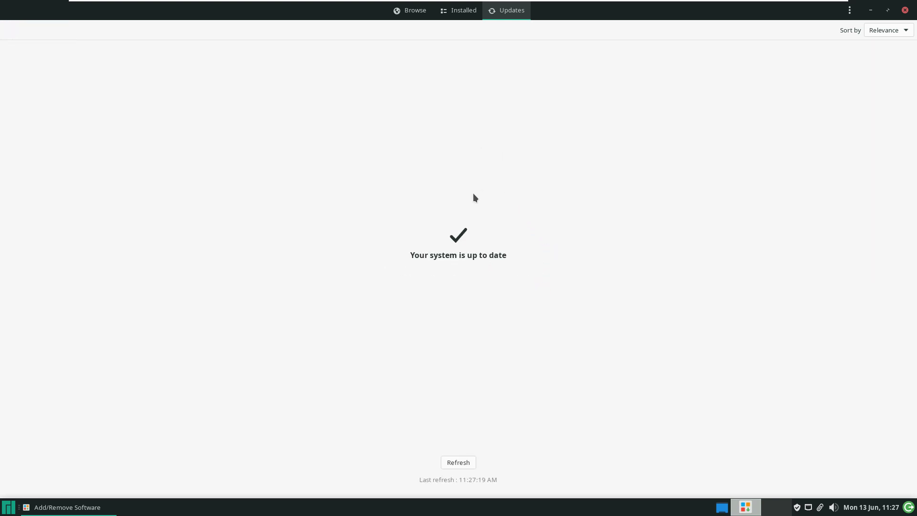
- View the package manager's About information again, and close the dialog and the Add/Remove Software window
click(849, 10)
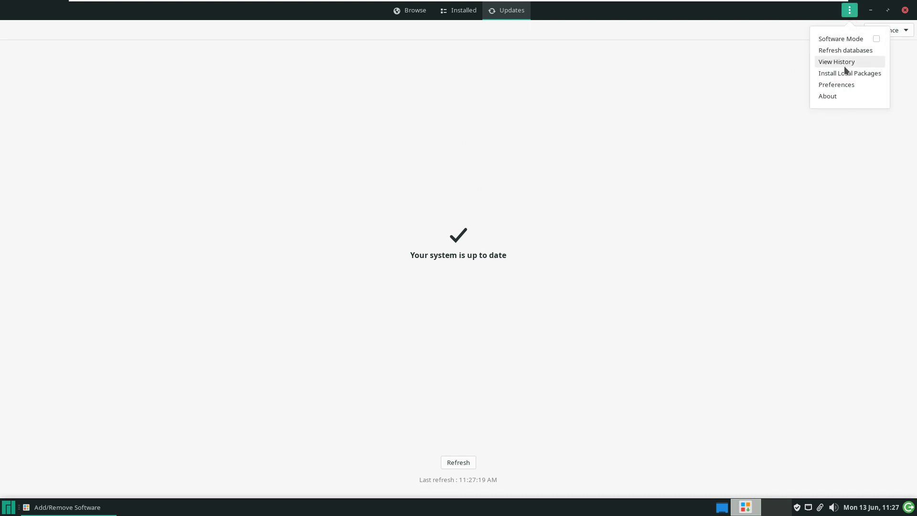
click(844, 95)
click(548, 166)
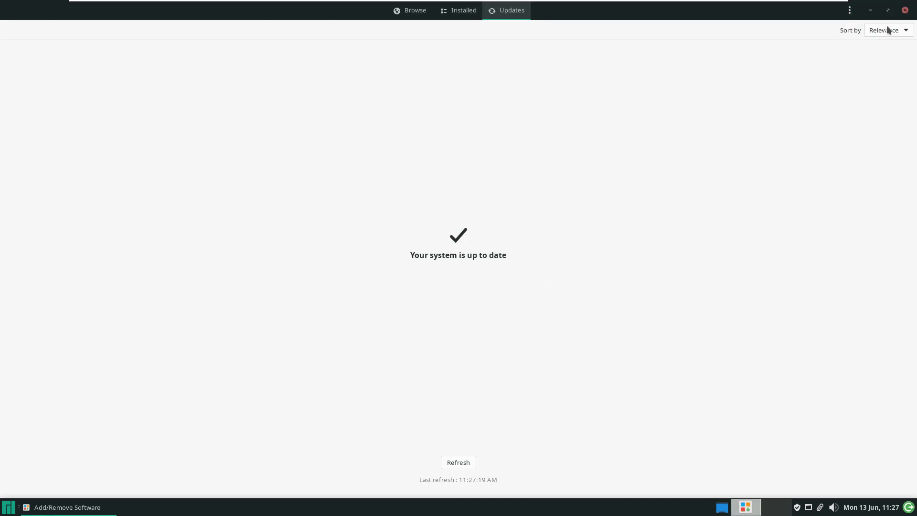
click(905, 10)
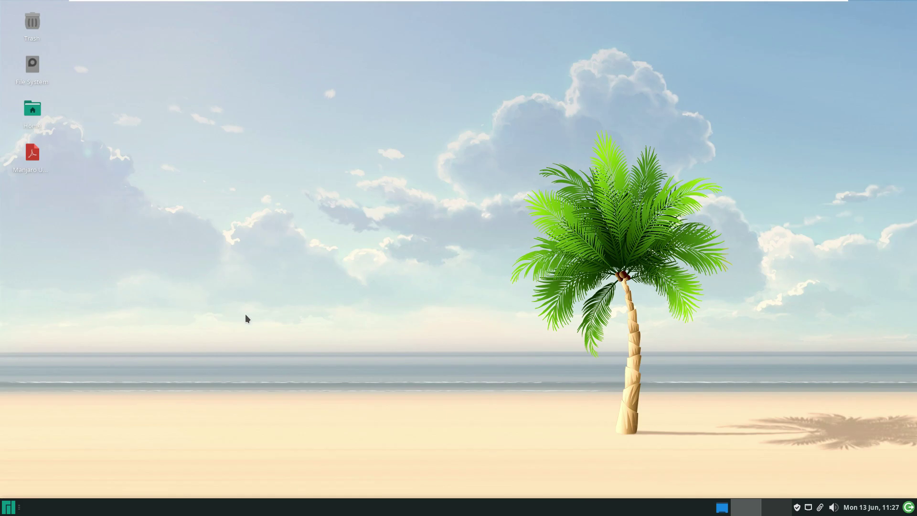
- Review the System and Settings categories of the application menu once more, down to their last entries
click(13, 504)
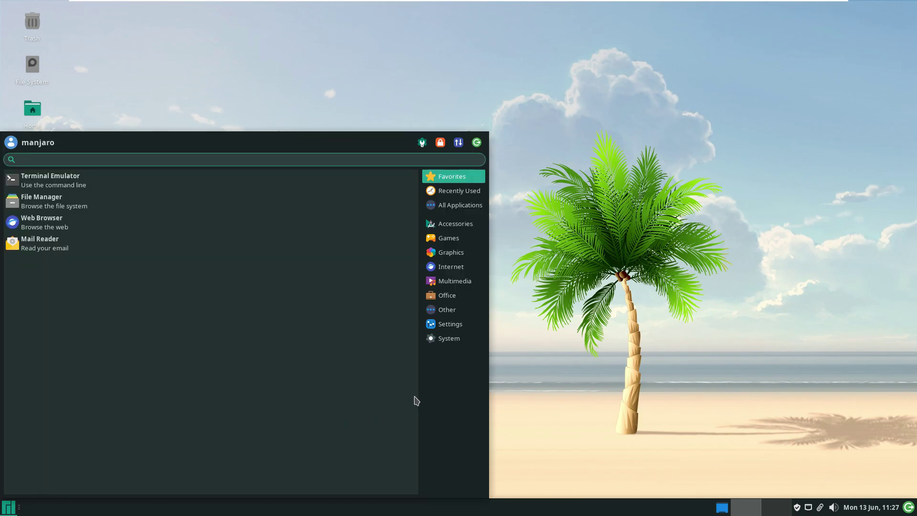
click(472, 342)
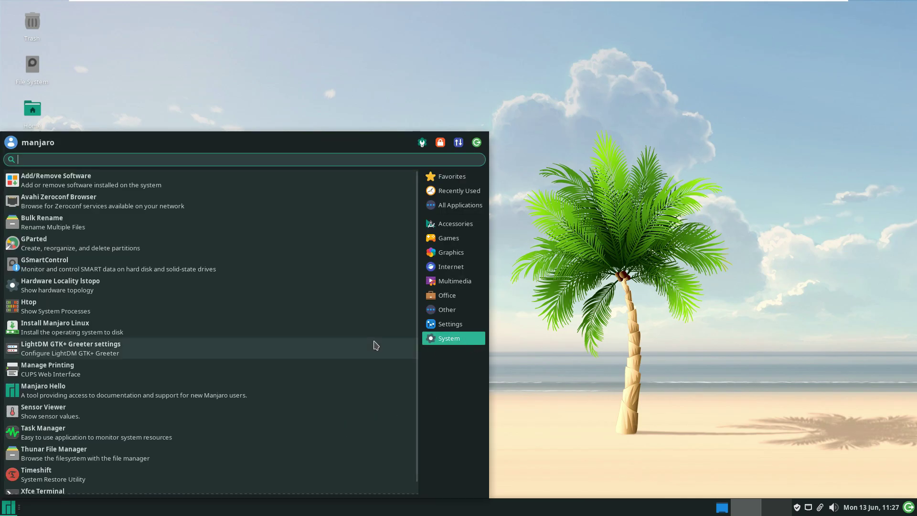
scroll(376, 344, down, 1)
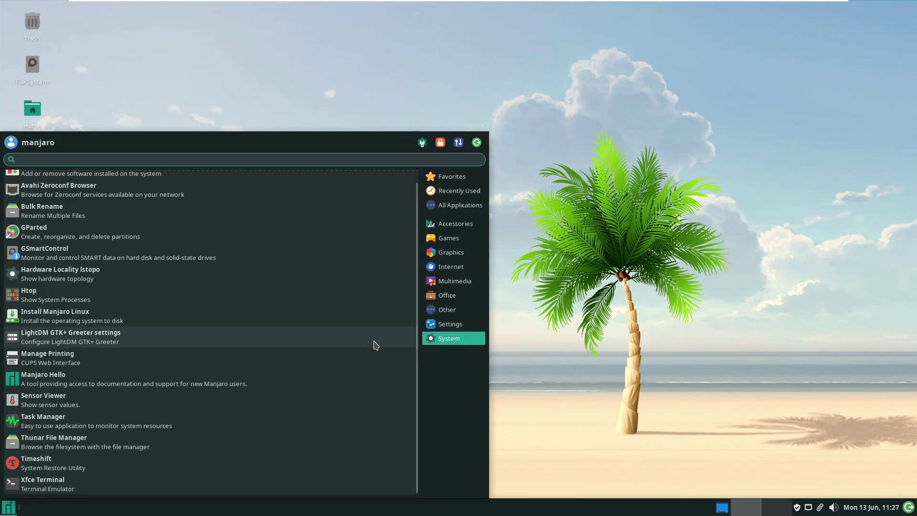
click(452, 324)
scroll(313, 315, down, 10)
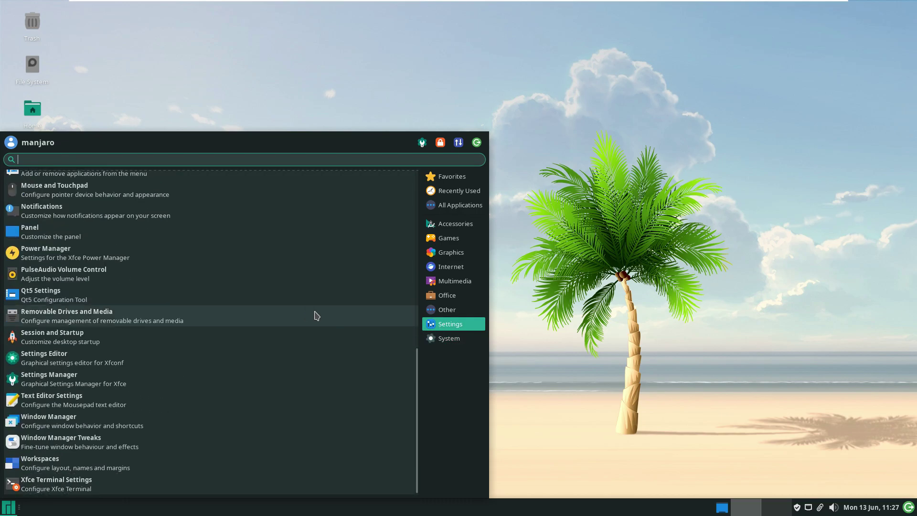
- Review the Other, Office, Multimedia, Internet, Graphics, Games and Accessories categories of the application menu
click(436, 309)
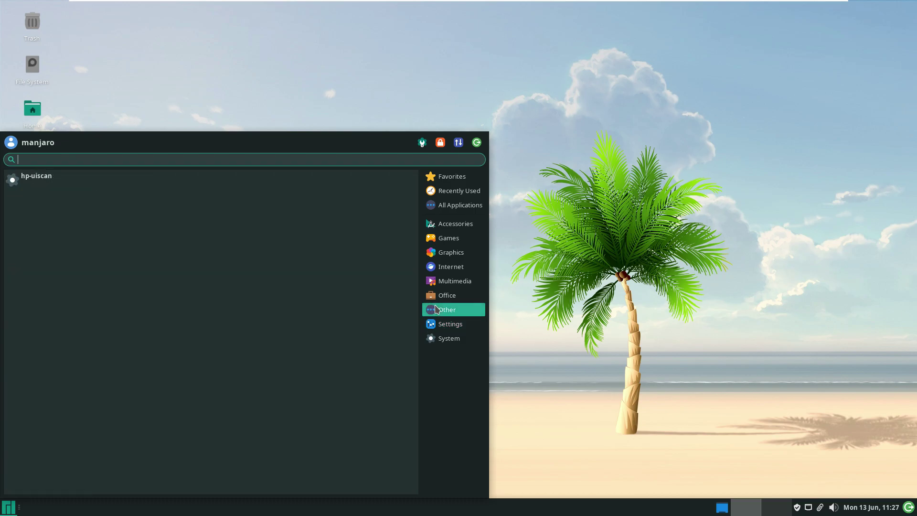
click(439, 299)
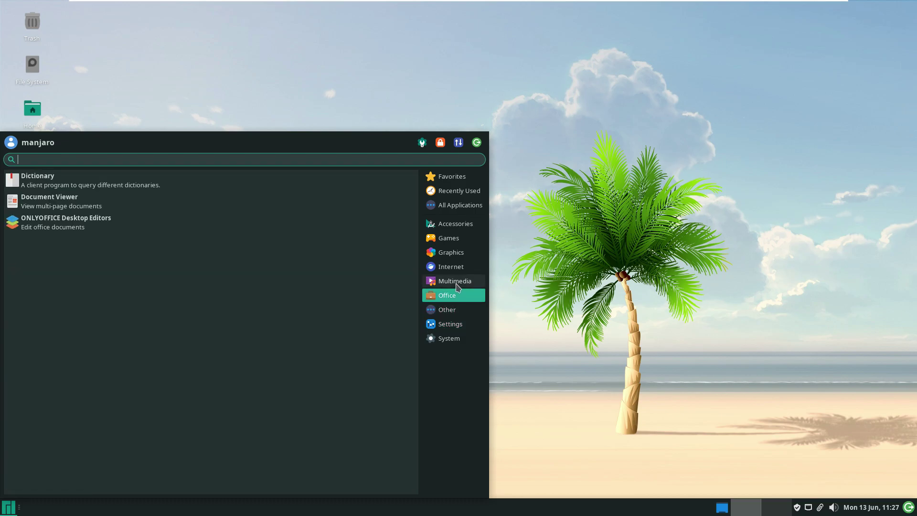
click(458, 286)
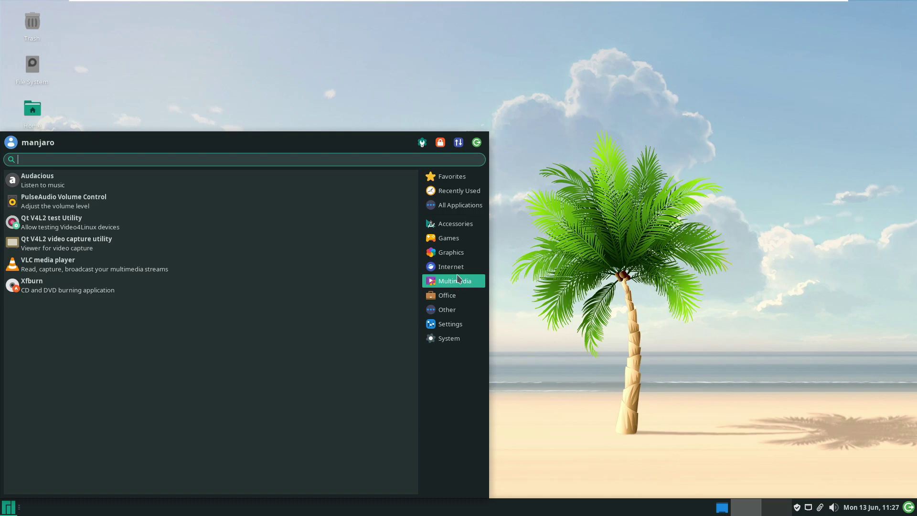
click(456, 270)
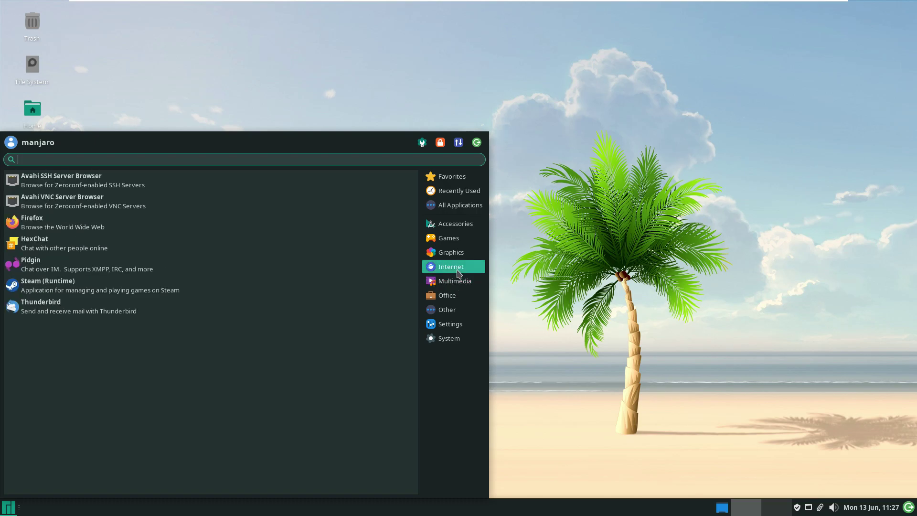
click(458, 258)
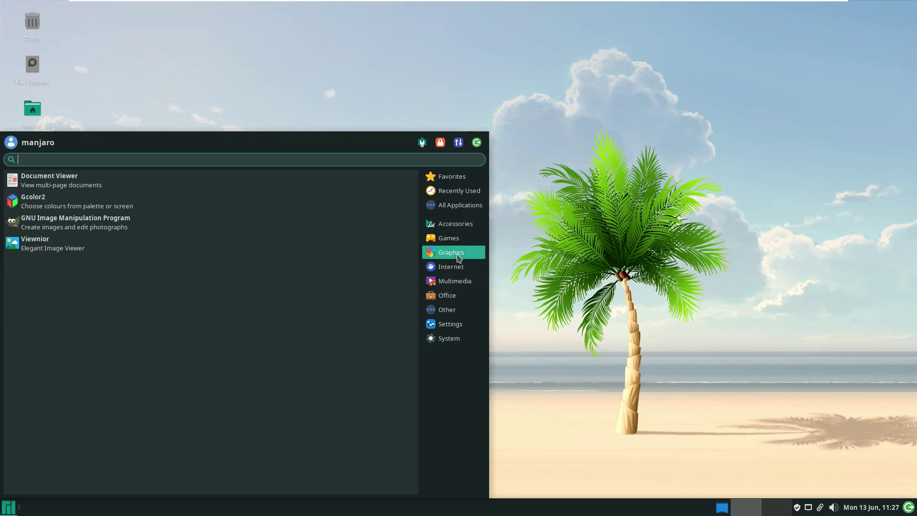
click(458, 239)
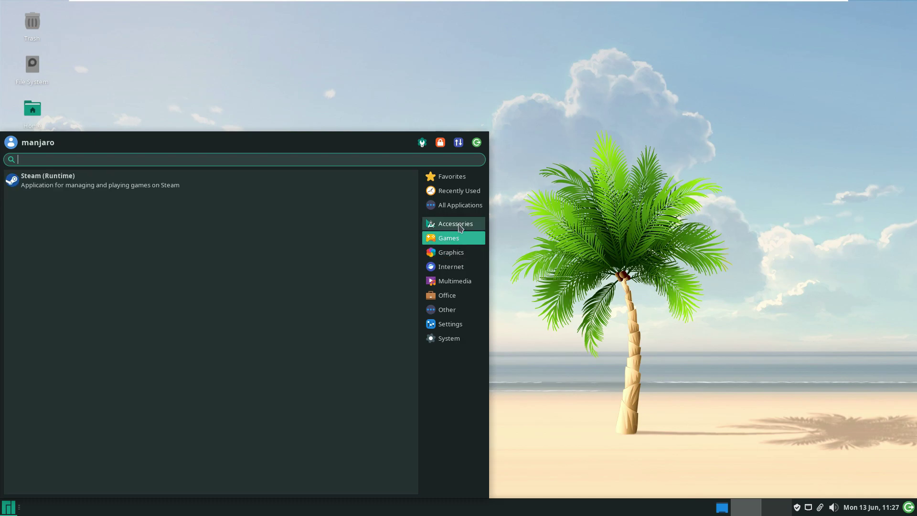
click(460, 228)
scroll(332, 223, down, 4)
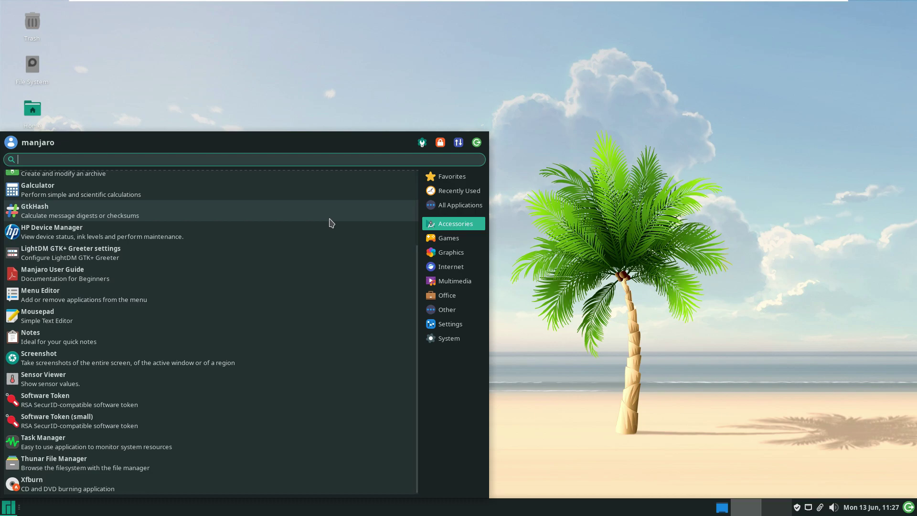
- Look through the complete All Applications list down to its end
click(454, 208)
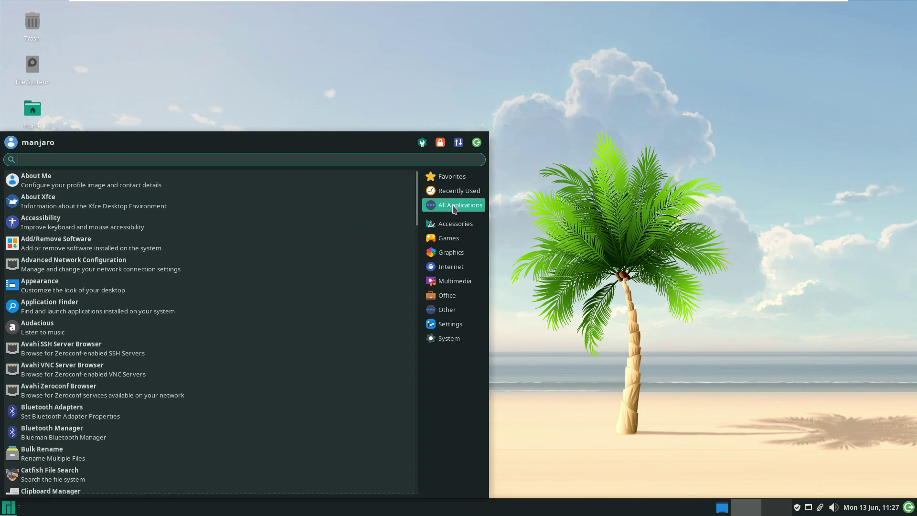
scroll(371, 250, down, 7)
drag(418, 253, 418, 487)
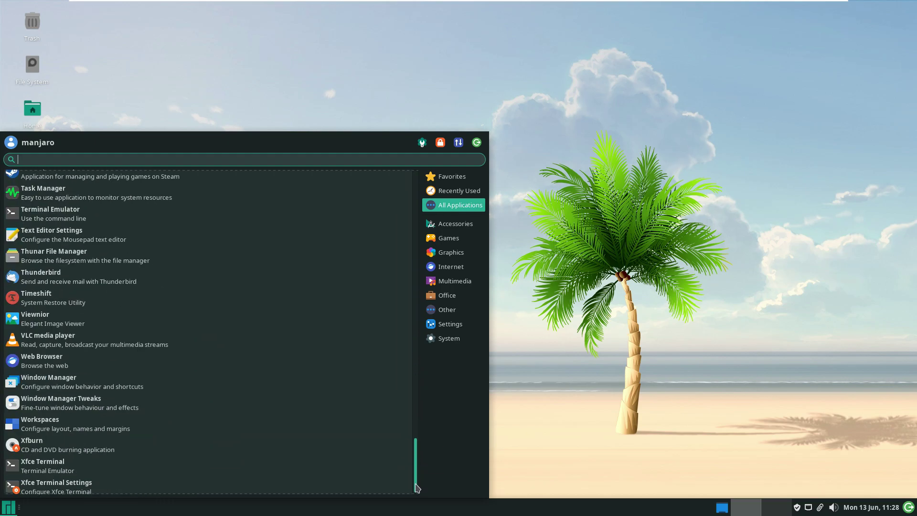
- Launch Firefox from the Internet category and close the Firefox Privacy Notice tab
click(461, 266)
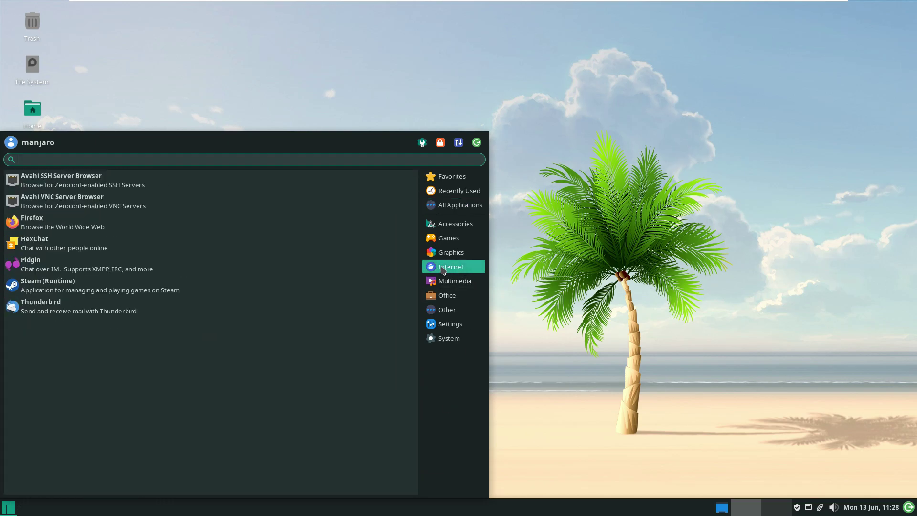
click(108, 232)
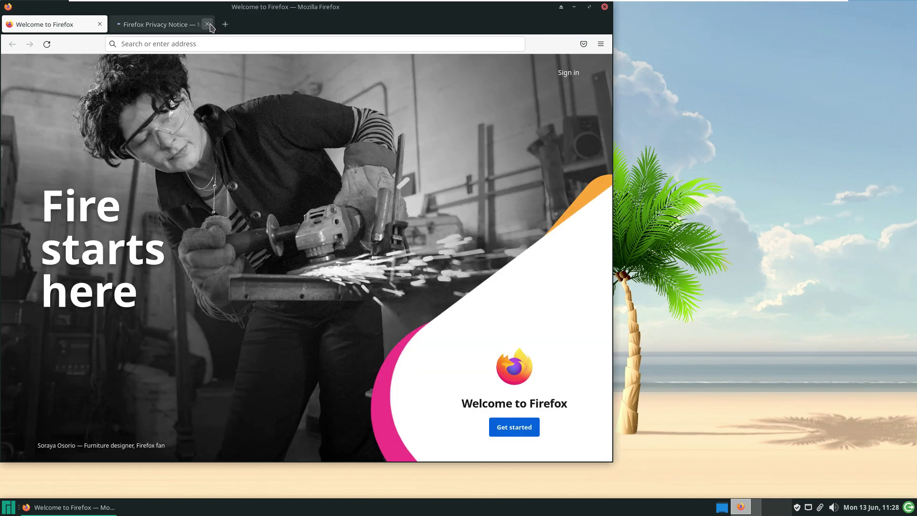
click(208, 24)
- Search Google for "manjaro news"
click(224, 39)
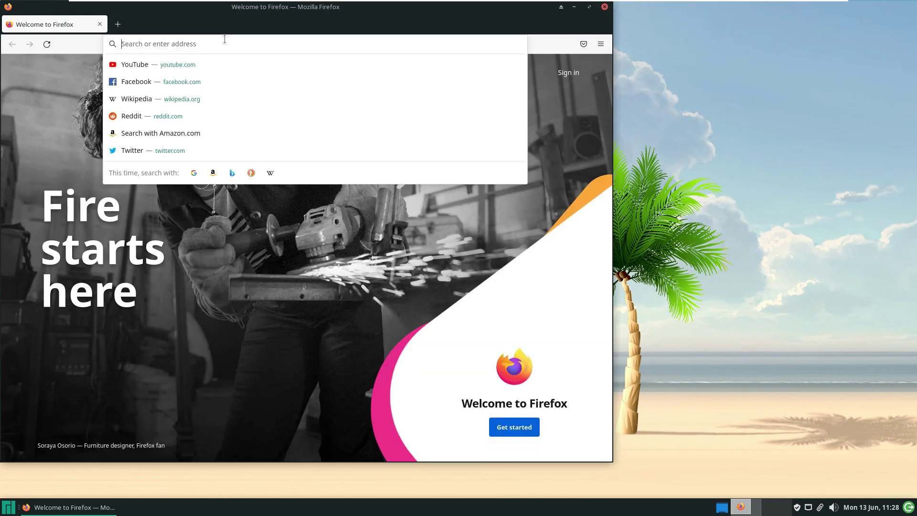
text(manja)
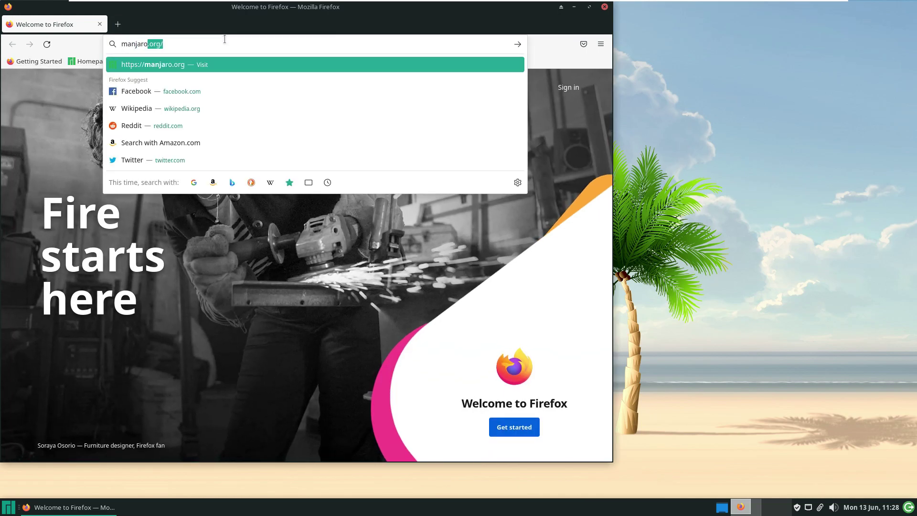
text(ro)
key(Delete)
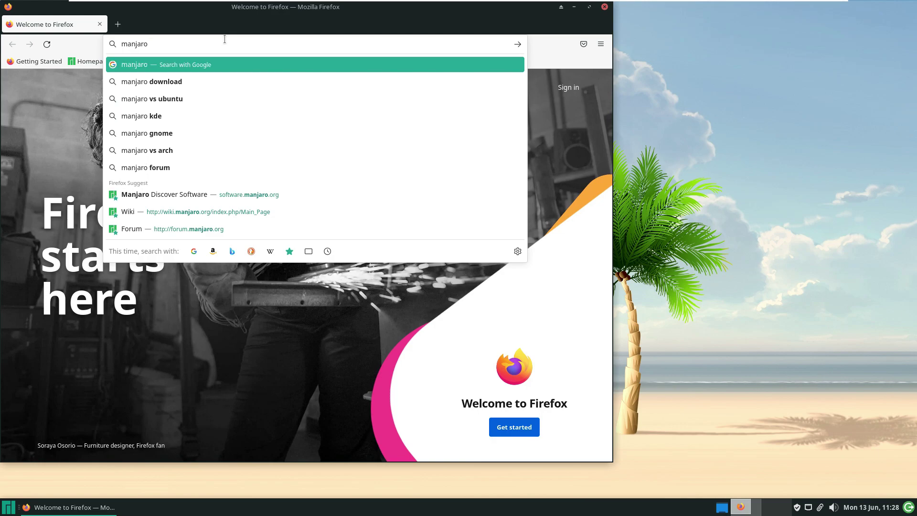
text(news)
key(Return)
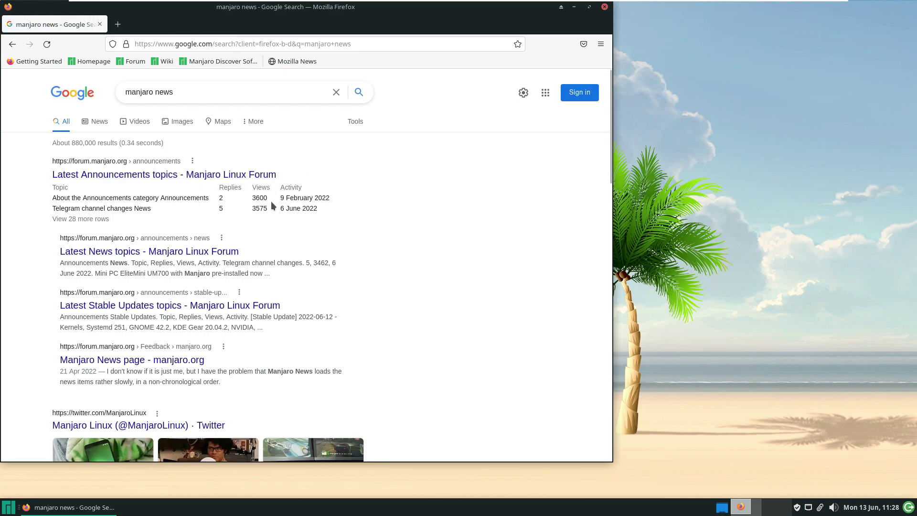
- Look through the search results and open the Manjaro Linux Twitter page
scroll(143, 359, down, 7)
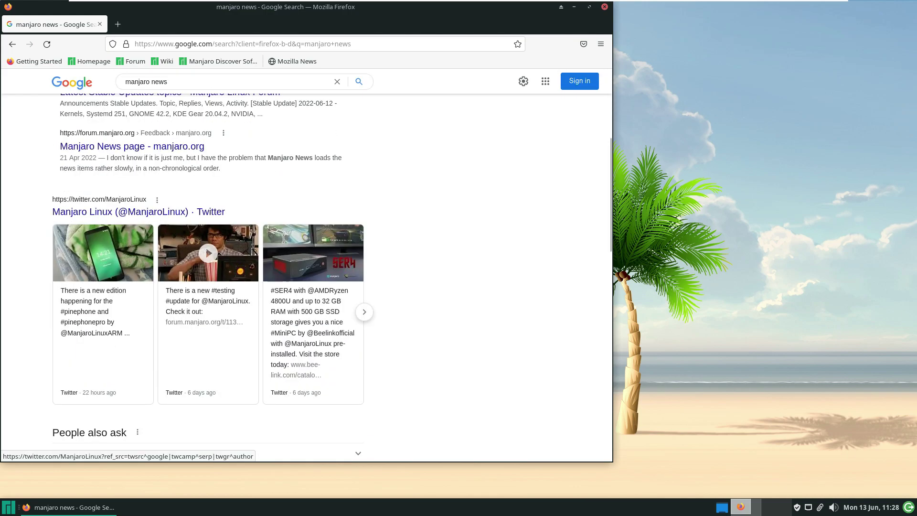
scroll(284, 243, down, 3)
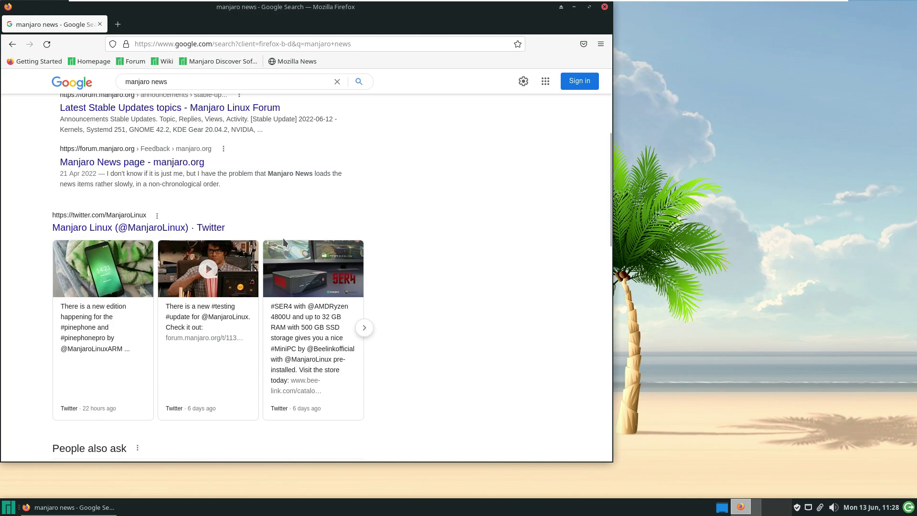
scroll(283, 238, up, 4)
scroll(282, 238, down, 2)
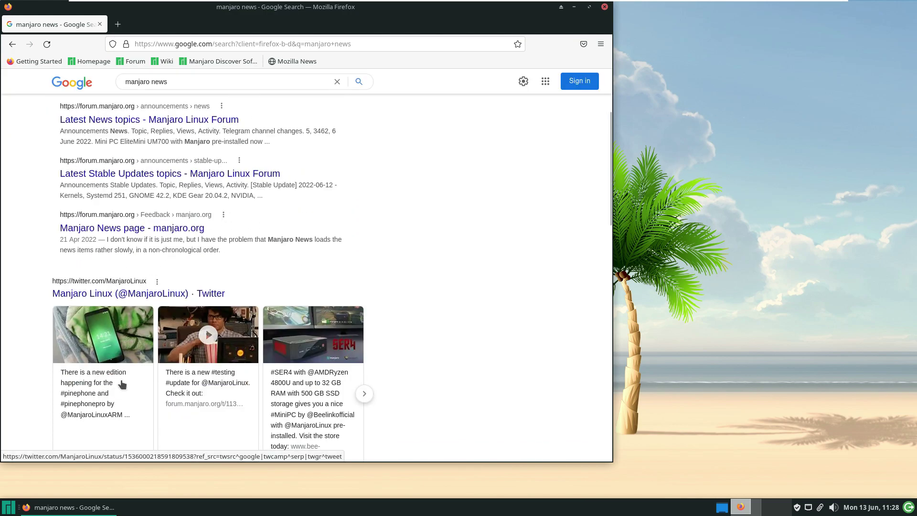
click(170, 294)
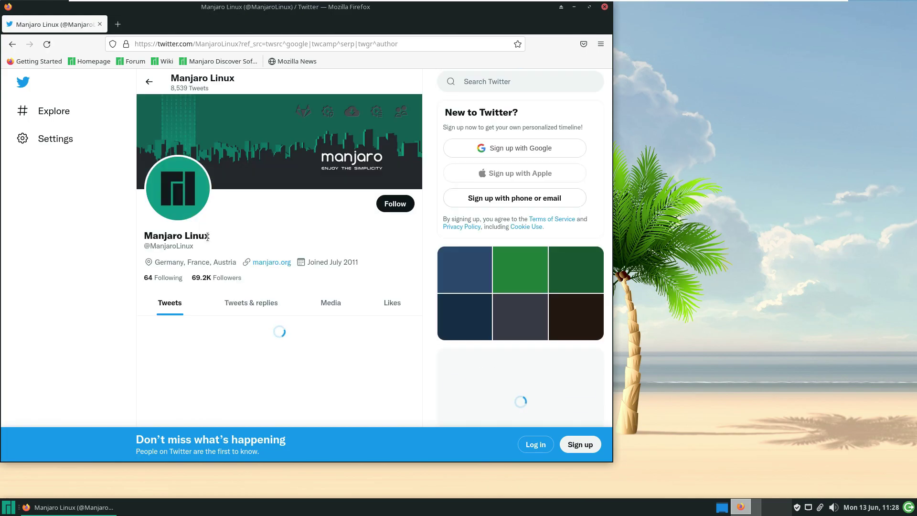
- Browse the Manjaro Linux tweets, open the forum link in the Jun 7 testing update tweet, and close the Twitter tab
scroll(234, 301, down, 5)
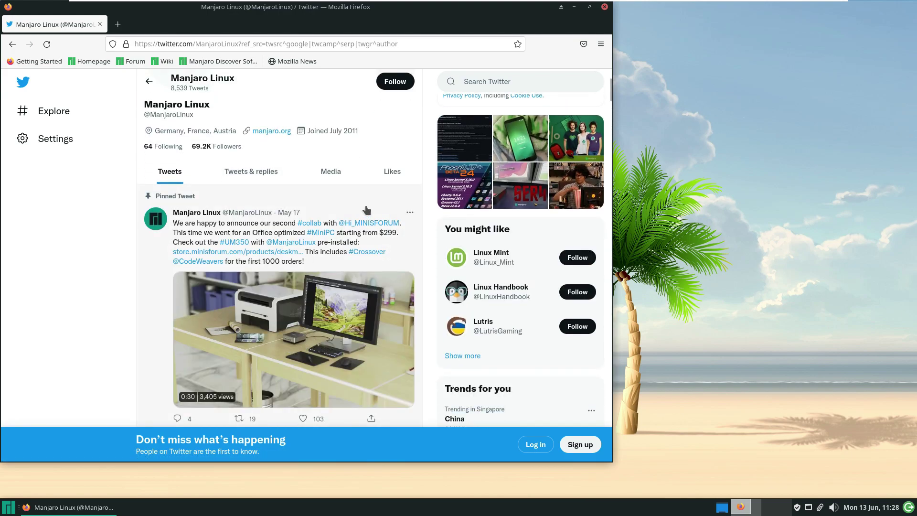
scroll(367, 211, down, 5)
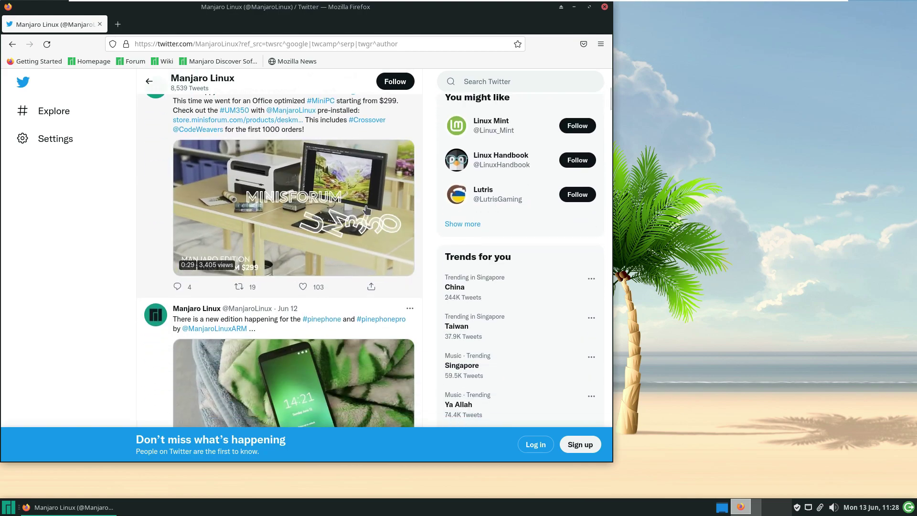
scroll(367, 210, down, 12)
scroll(366, 210, down, 8)
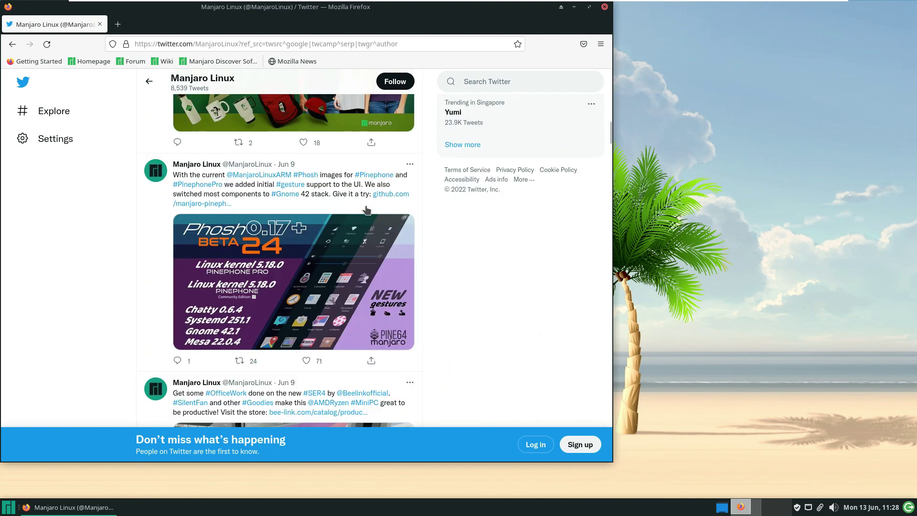
scroll(200, 191, down, 5)
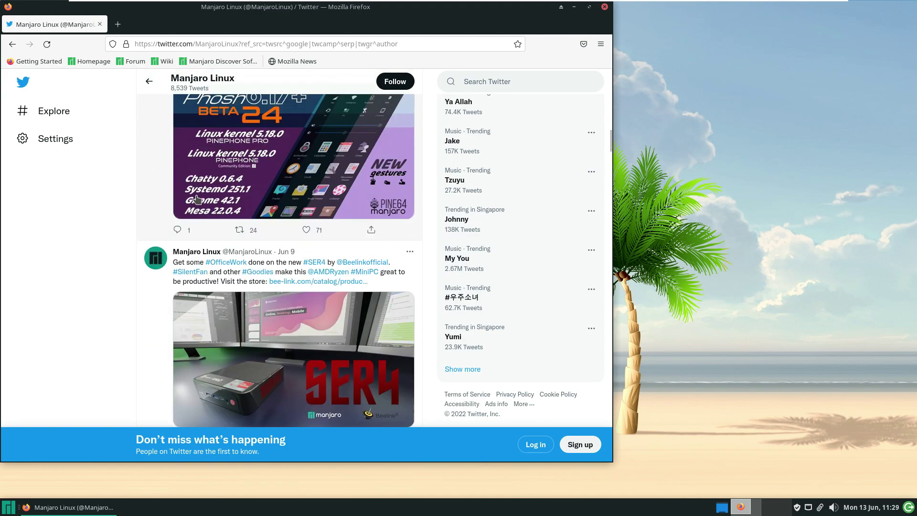
scroll(197, 200, down, 5)
scroll(197, 200, down, 5)
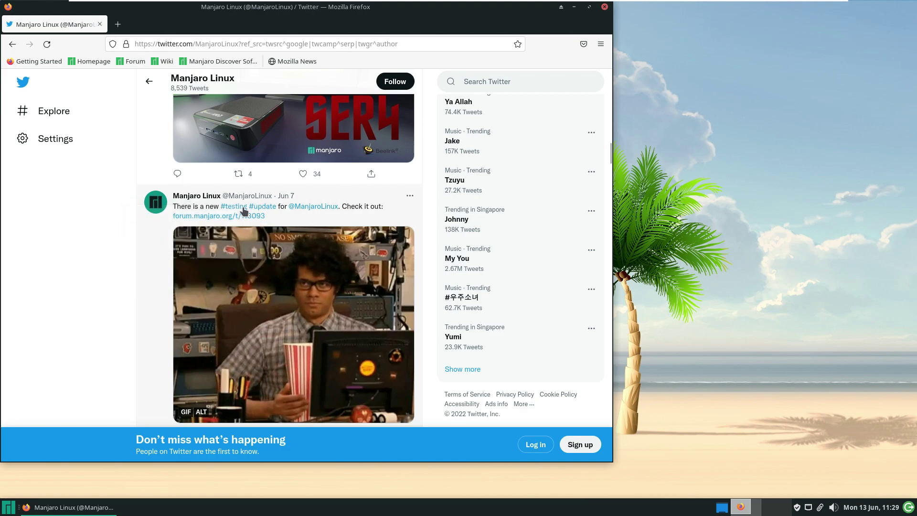
click(210, 216)
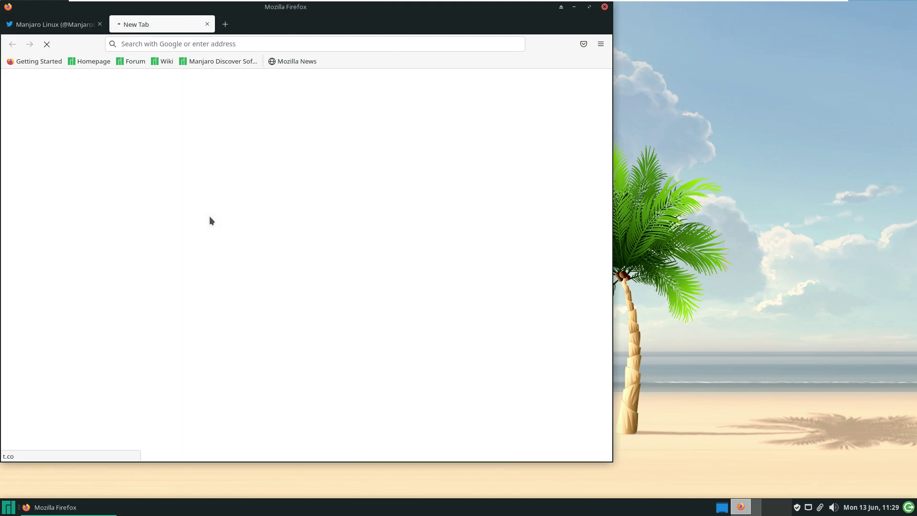
click(99, 24)
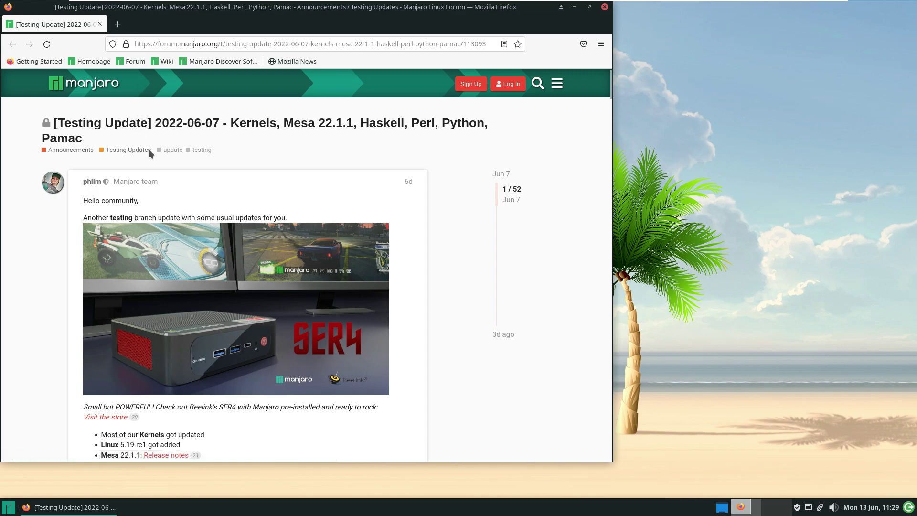
- Read through the 2022-06-07 Testing Update announcement and open its XFCE daily developer images link
scroll(159, 235, down, 3)
scroll(158, 235, down, 6)
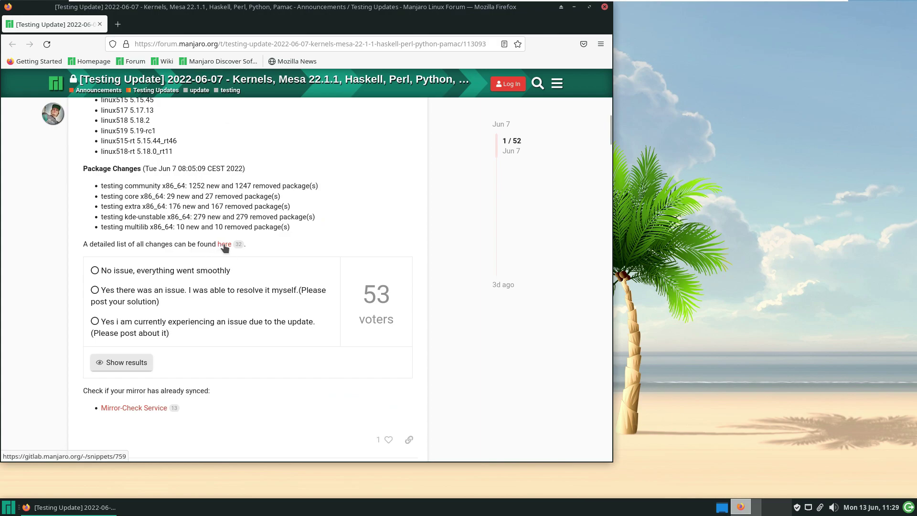
scroll(223, 248, up, 3)
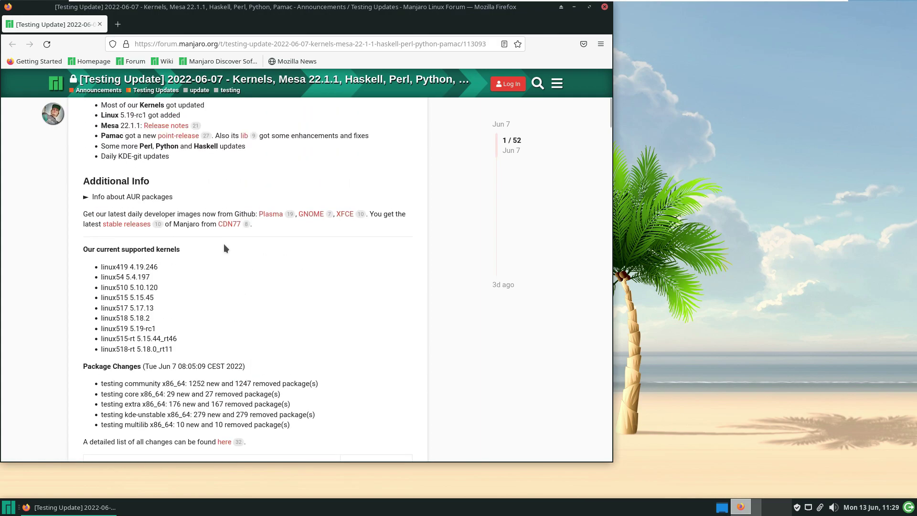
scroll(224, 249, up, 1)
click(345, 284)
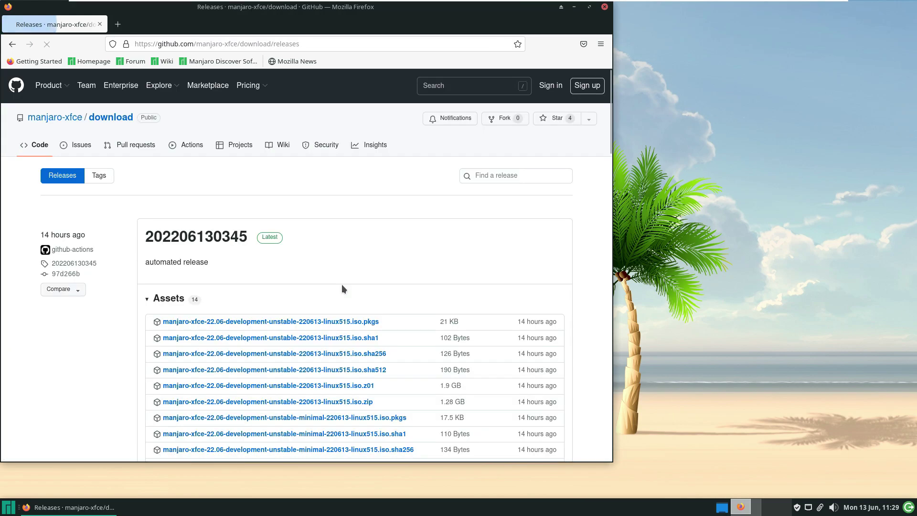
drag(249, 237, 141, 239)
scroll(523, 195, down, 2)
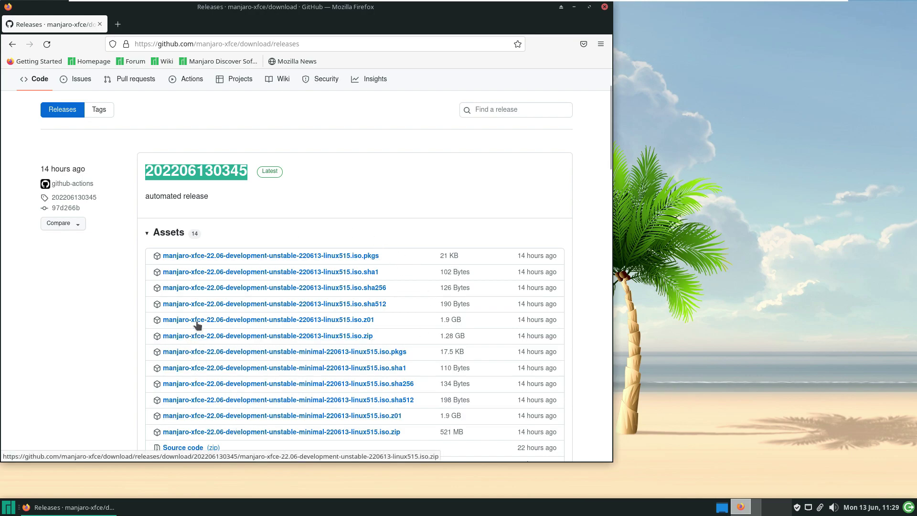
right_click(366, 321)
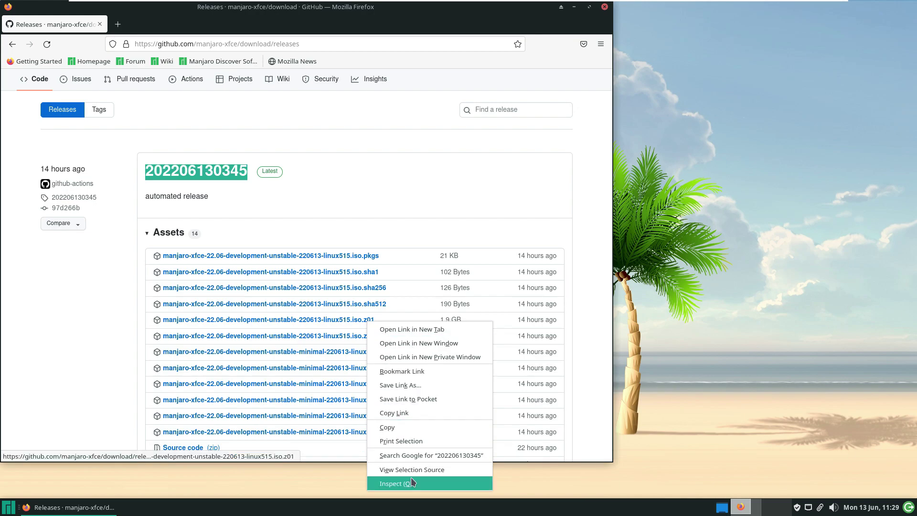
click(410, 330)
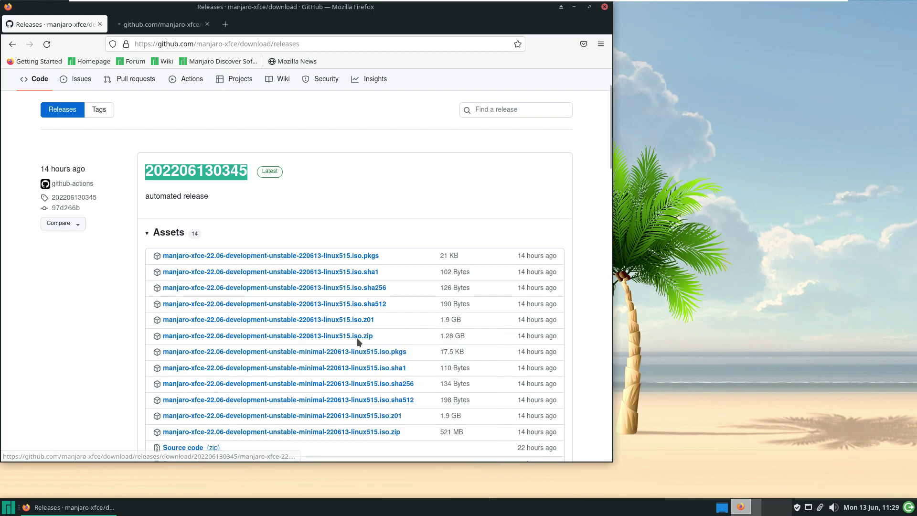
right_click(357, 336)
click(374, 348)
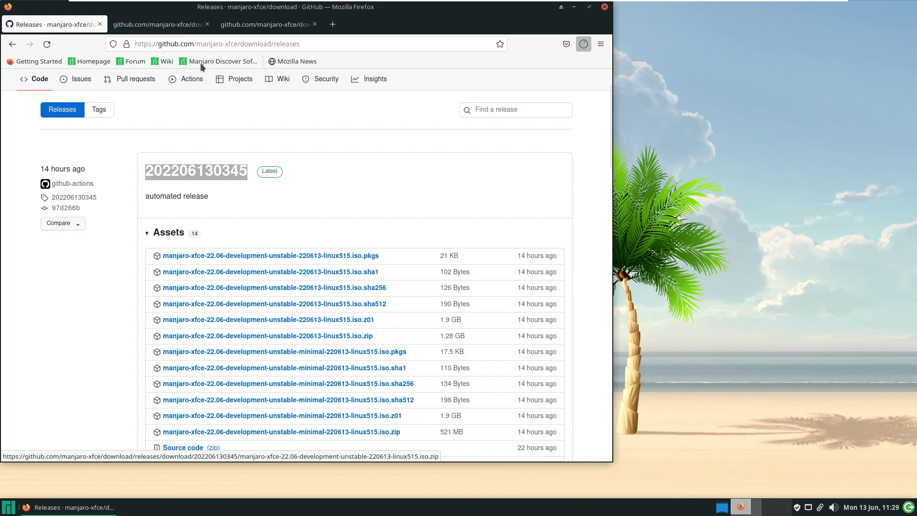
click(176, 29)
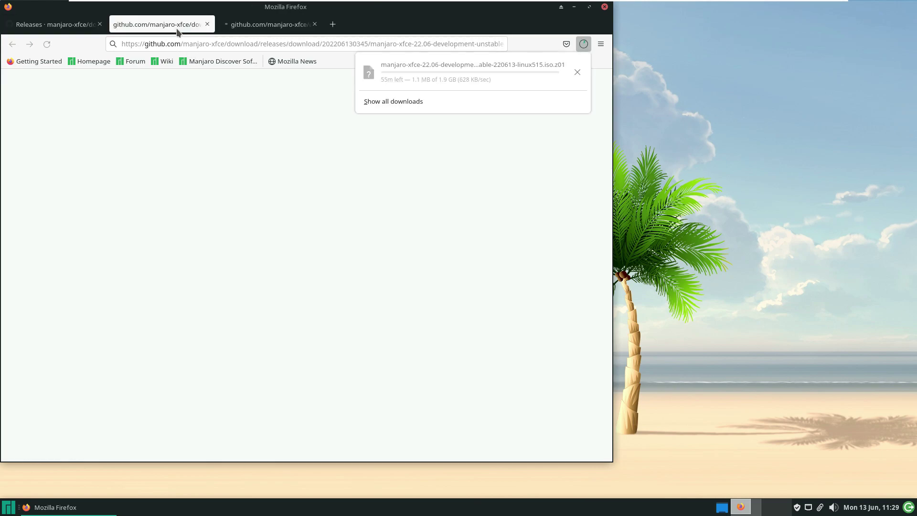
click(251, 30)
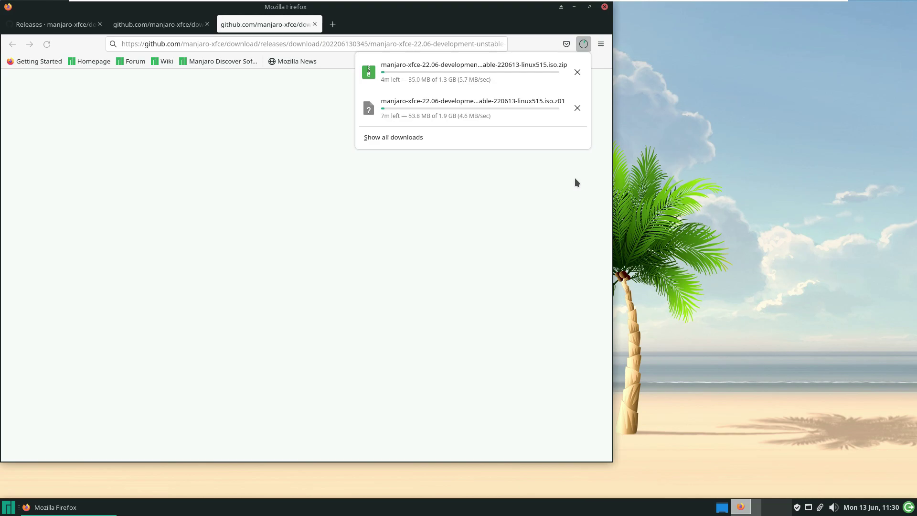
- Cancel the .iso.z01 and .iso.zip downloads and close the two blank GitHub download tabs
click(577, 107)
click(577, 71)
click(315, 24)
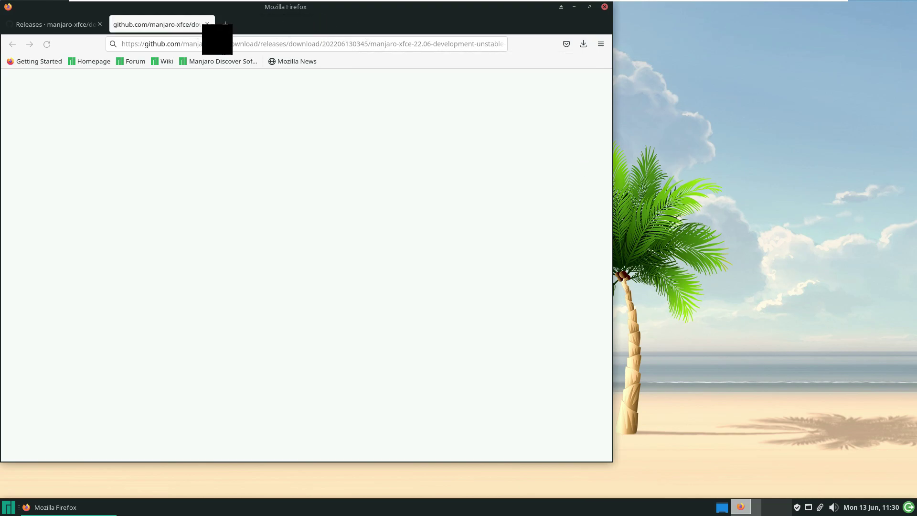
click(207, 23)
- Open youtube.com/9to5linux in the remaining tab and maximize the browser window
click(216, 36)
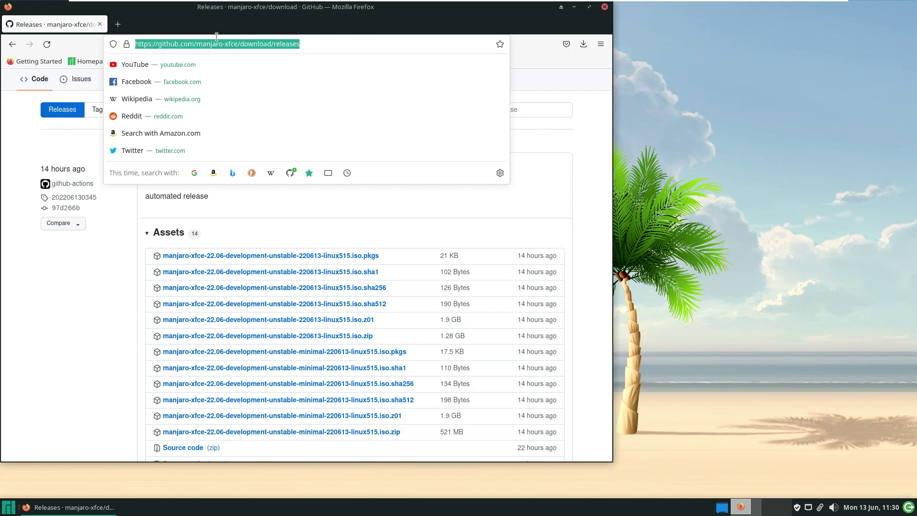
text(youtube.)
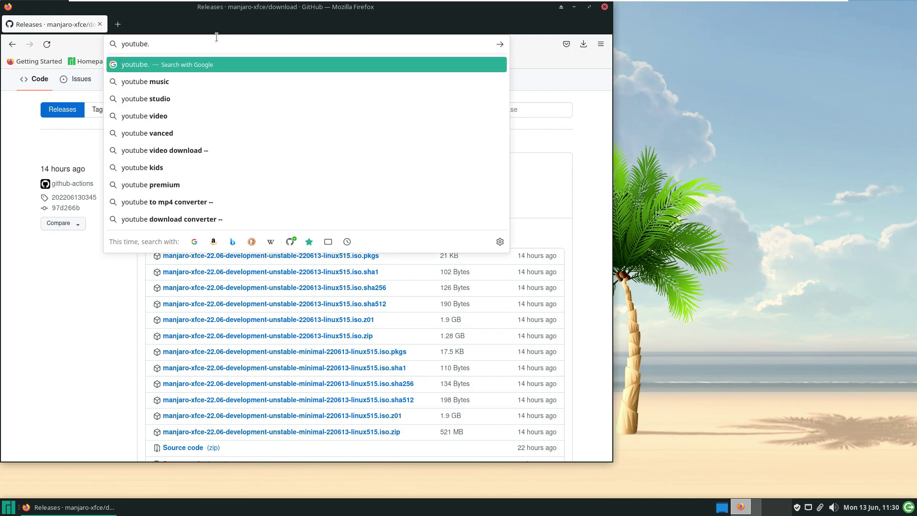
text(com/9to5linux)
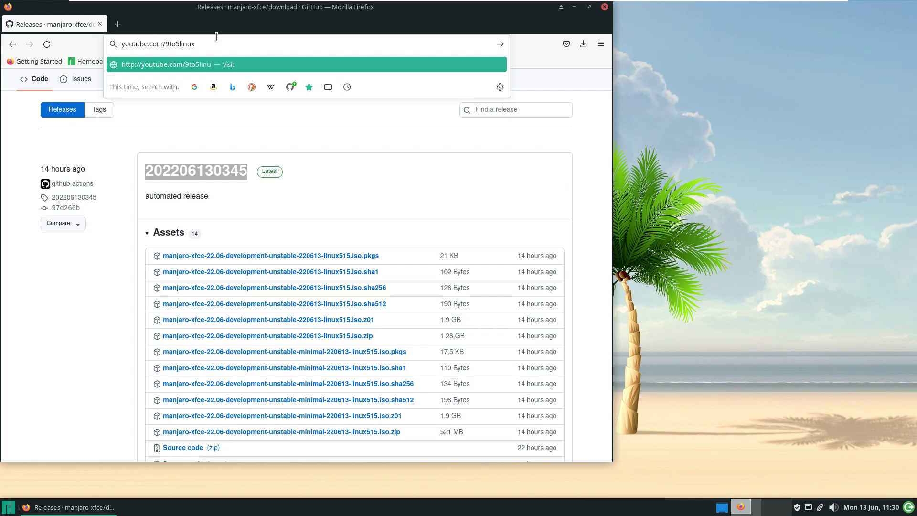
key(Return)
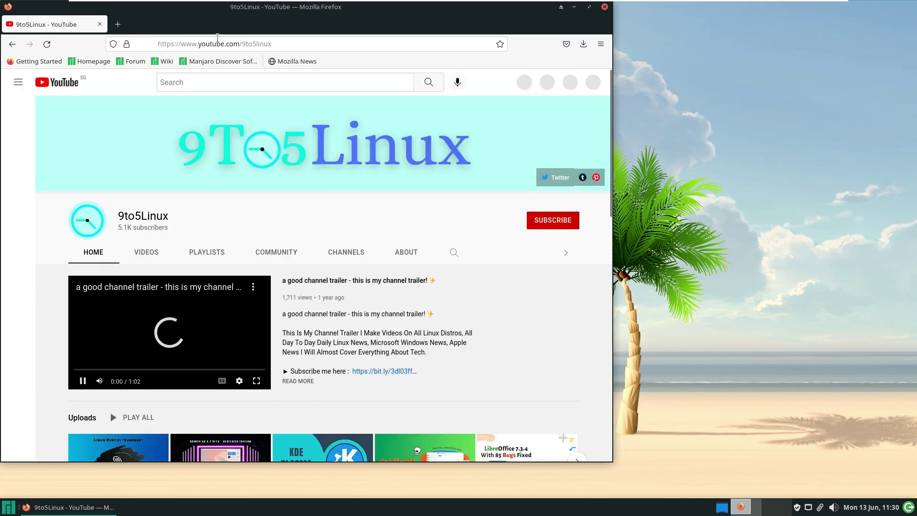
click(589, 7)
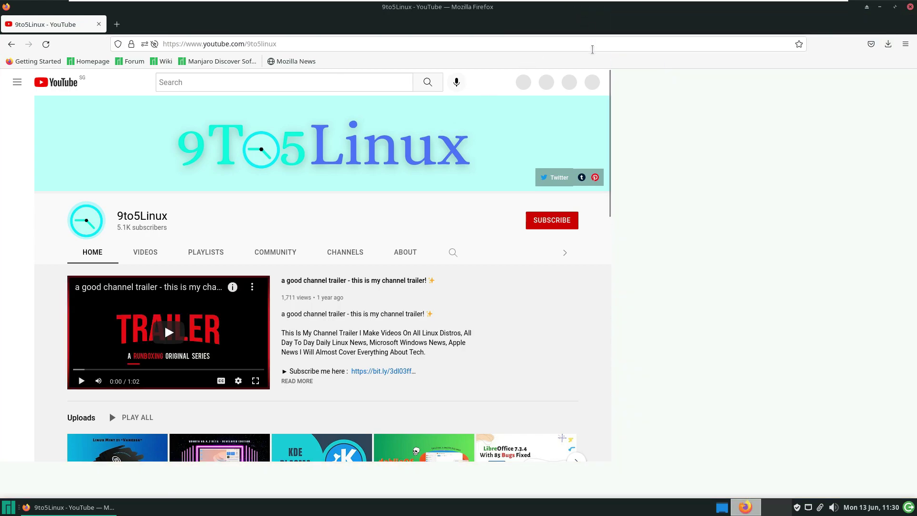
- Check the browser's version number in its About window and close that window
click(905, 44)
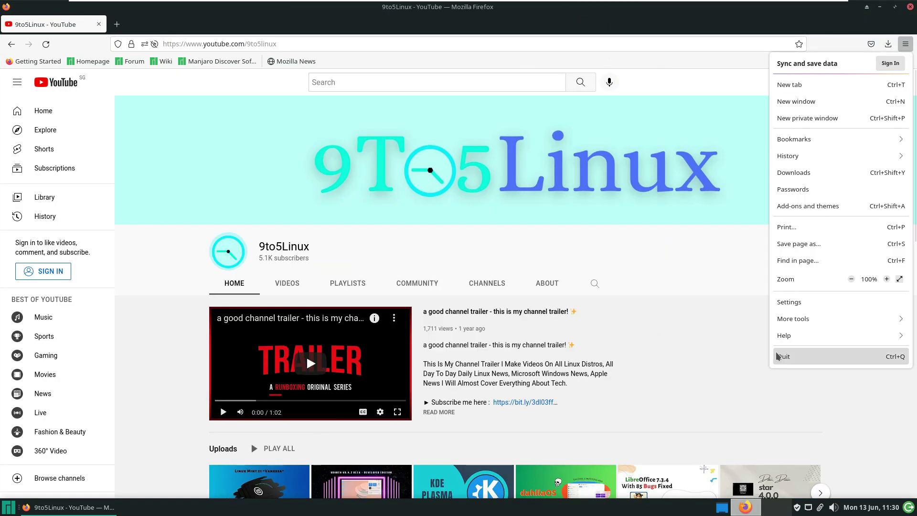
click(788, 334)
click(793, 176)
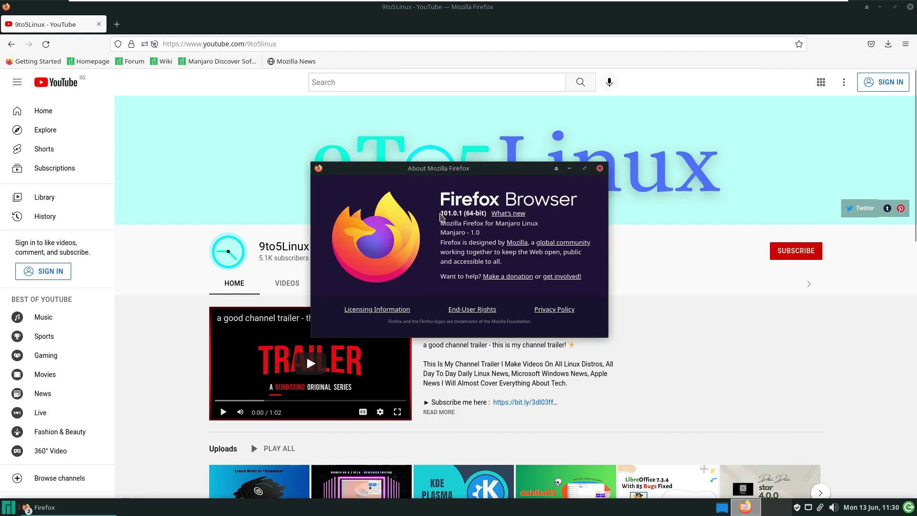
drag(441, 212, 536, 215)
click(600, 169)
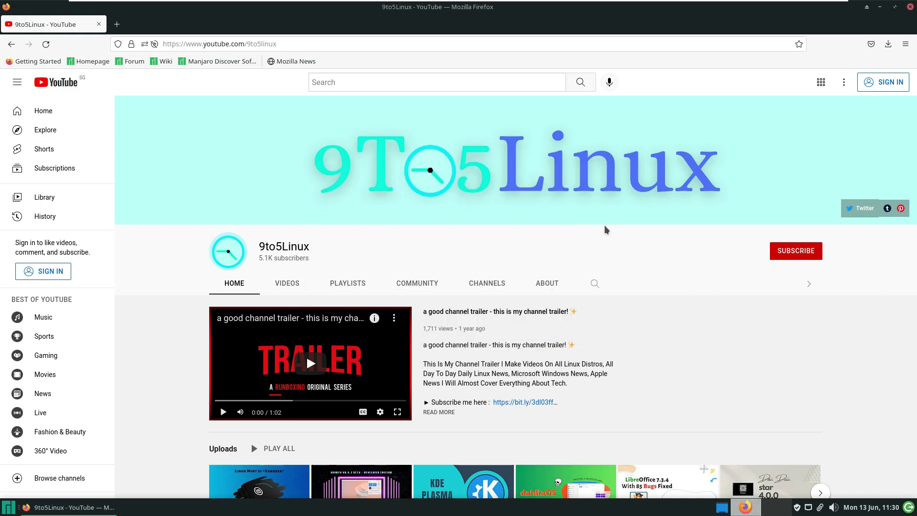
- Search within the 9to5Linux channel for manjaro
click(795, 250)
click(594, 284)
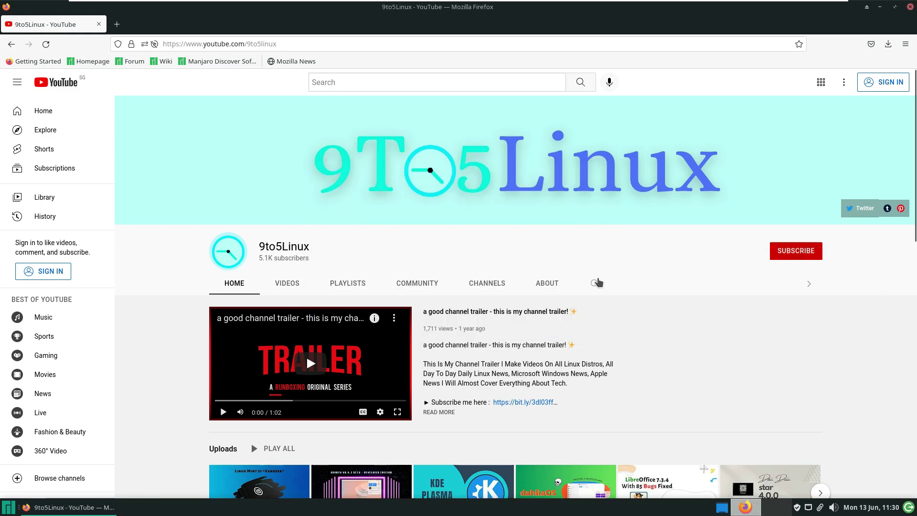
text(manjaro)
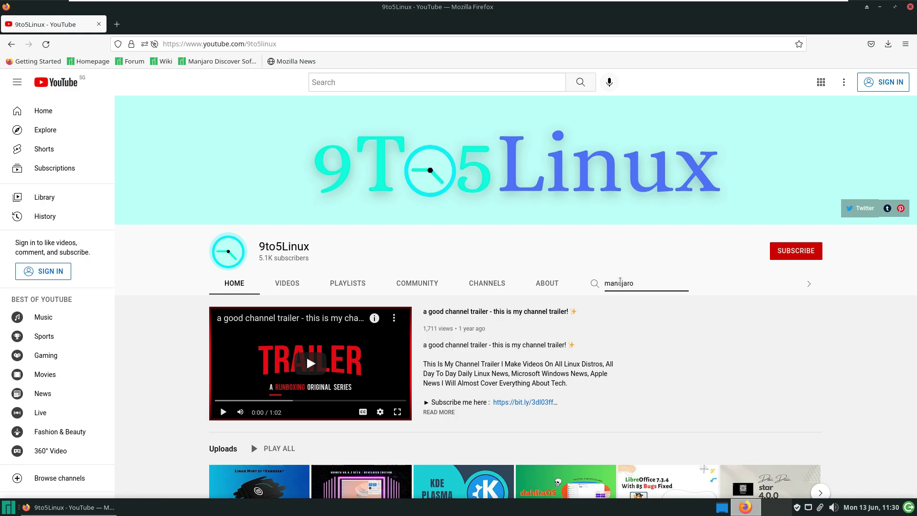
click(623, 284)
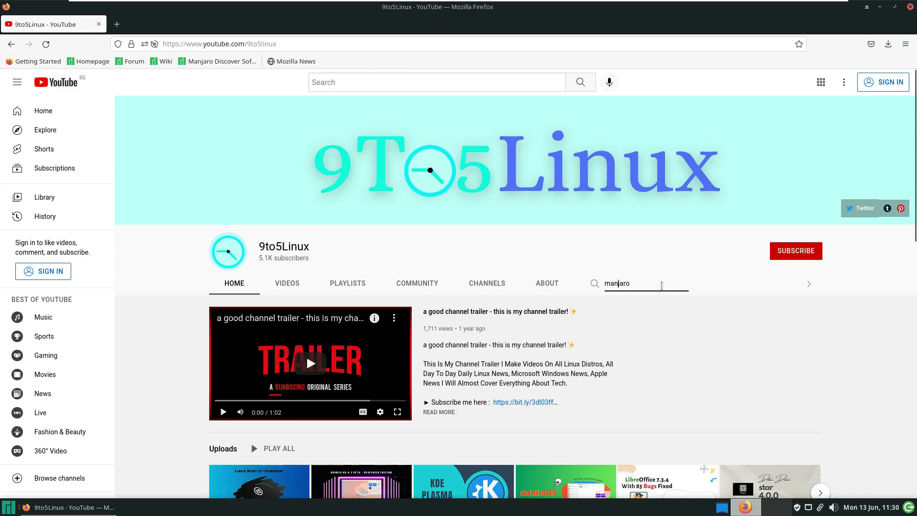
key(Return)
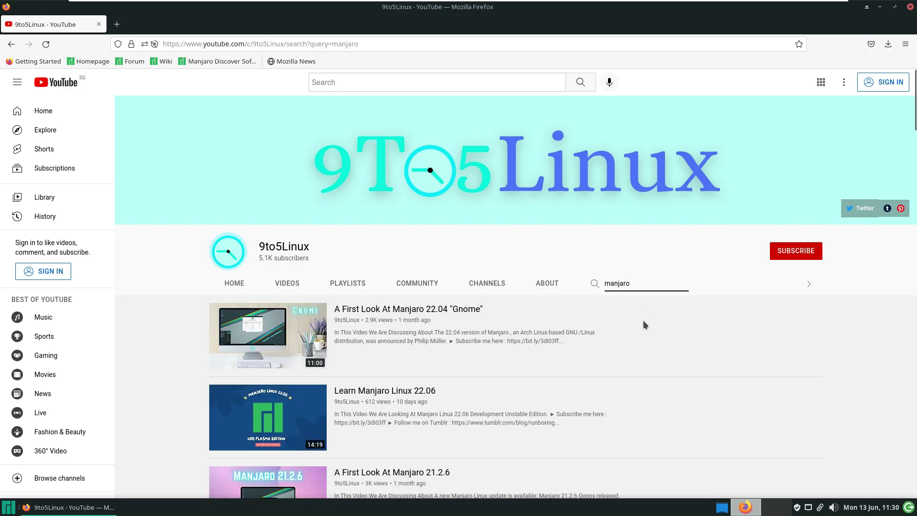
- Look through the channel's Manjaro videos, return to the channel header, and bring up and dismiss the subscribe prompt
scroll(643, 324, down, 3)
scroll(644, 316, down, 5)
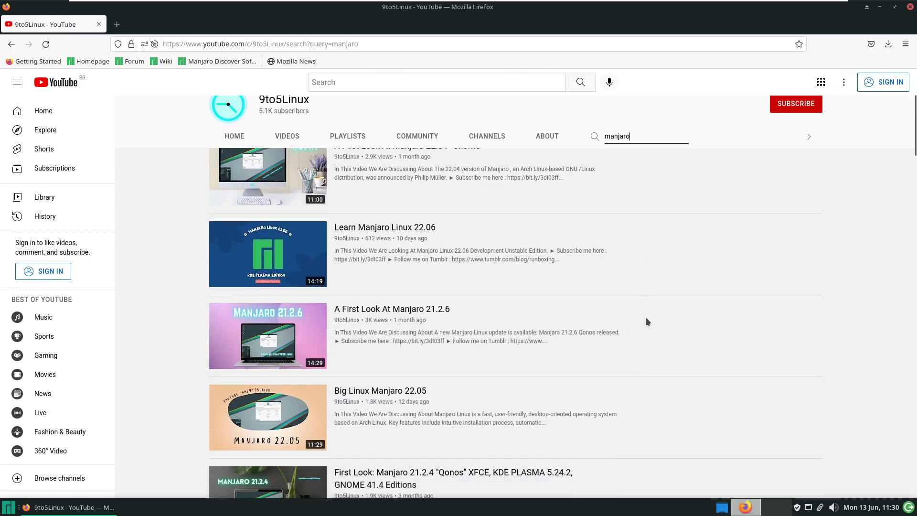
scroll(646, 316, down, 10)
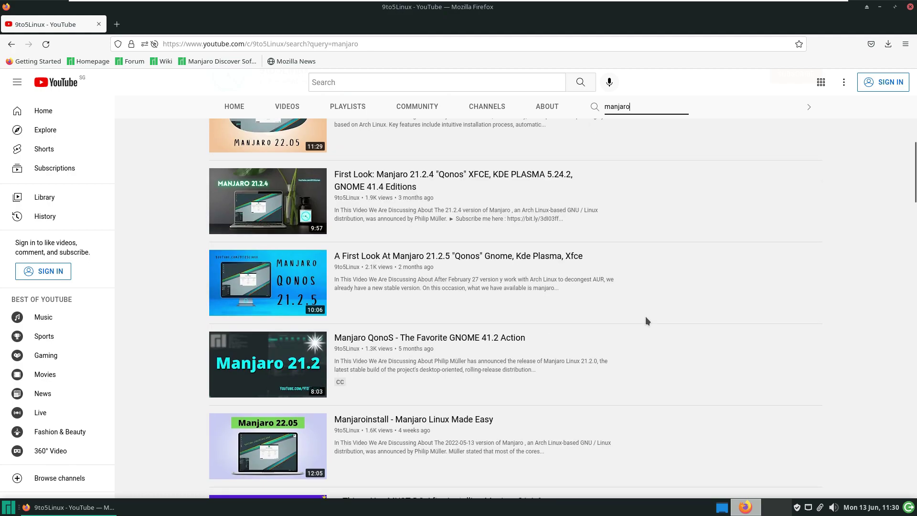
scroll(645, 317, down, 7)
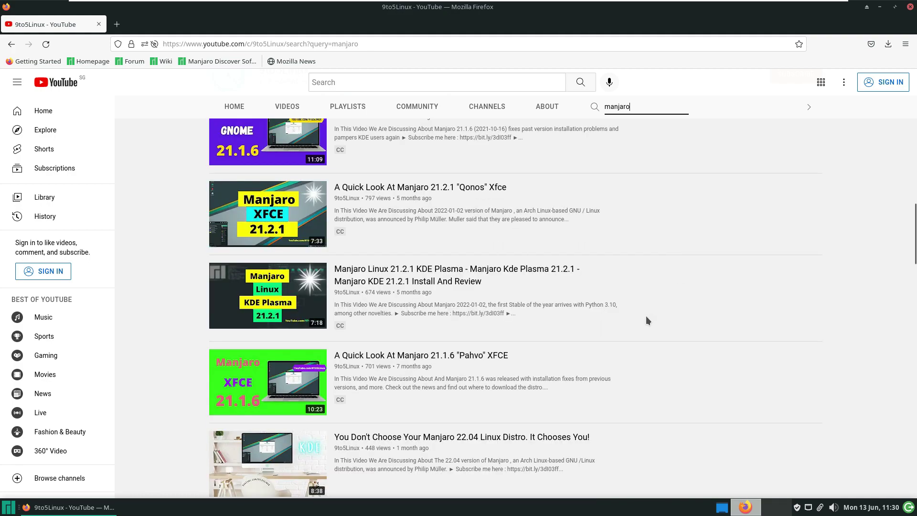
scroll(647, 314, down, 5)
scroll(647, 319, up, 3)
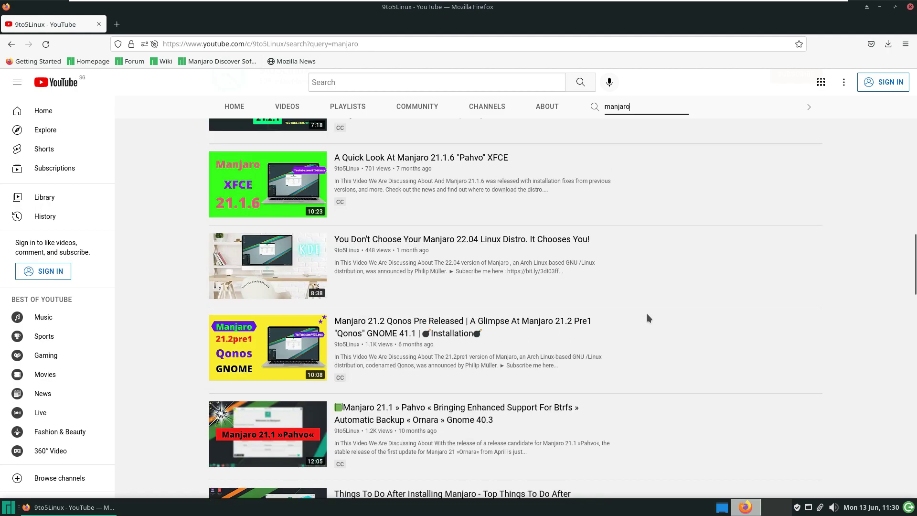
scroll(668, 306, up, 11)
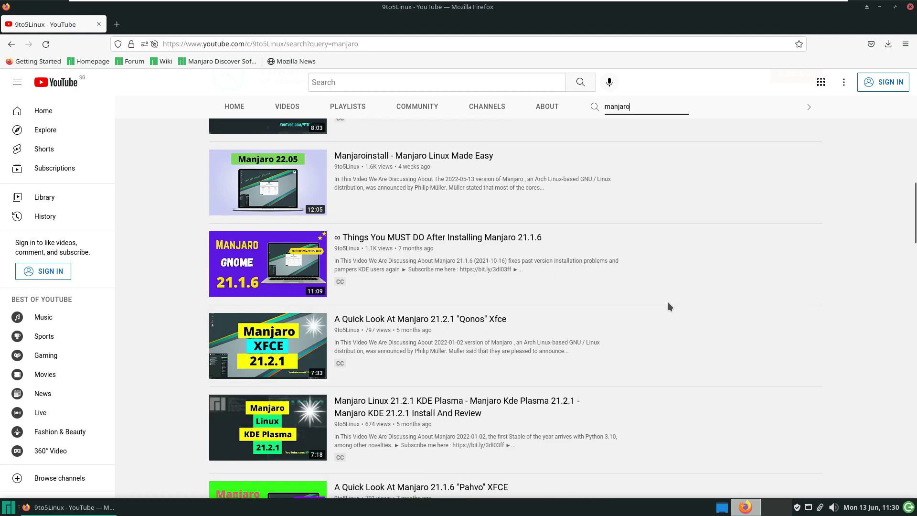
scroll(669, 303, up, 12)
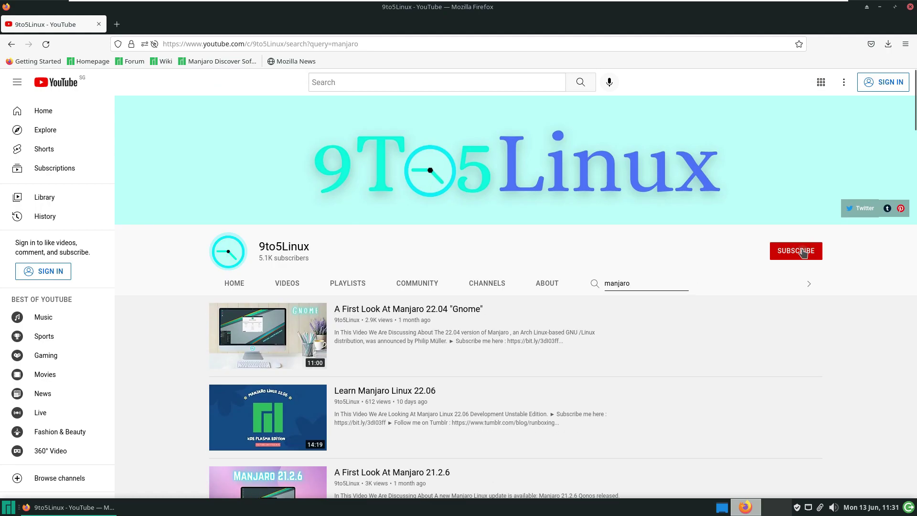
click(803, 250)
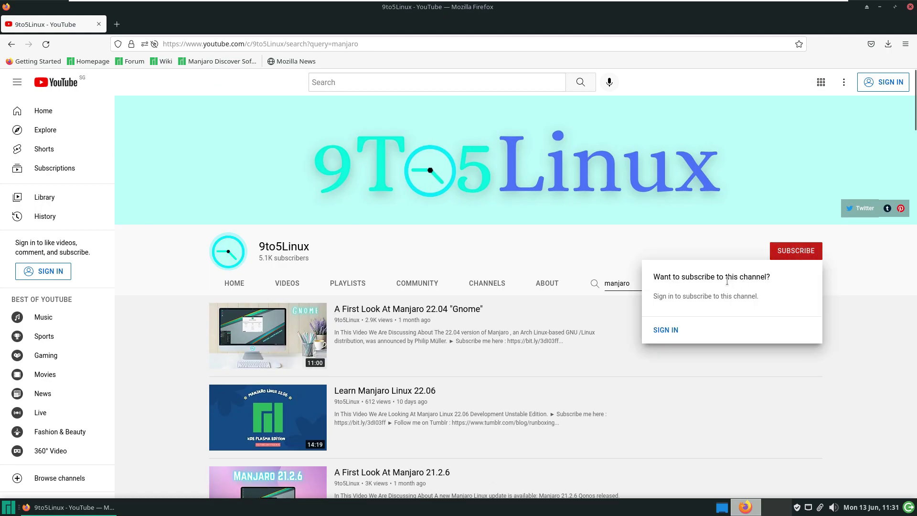
click(594, 253)
- Read the channel's About page, highlighting the daily upload sentence and the weekly schedule
click(547, 284)
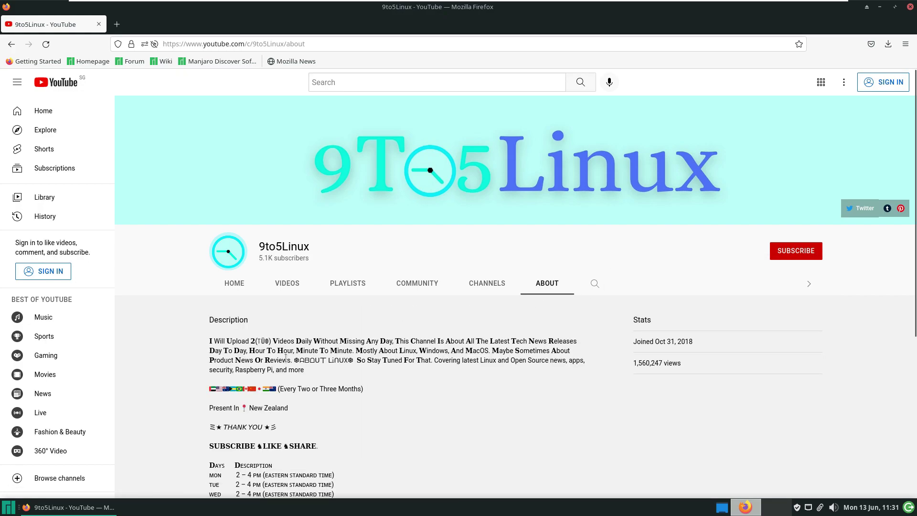
drag(393, 340, 212, 342)
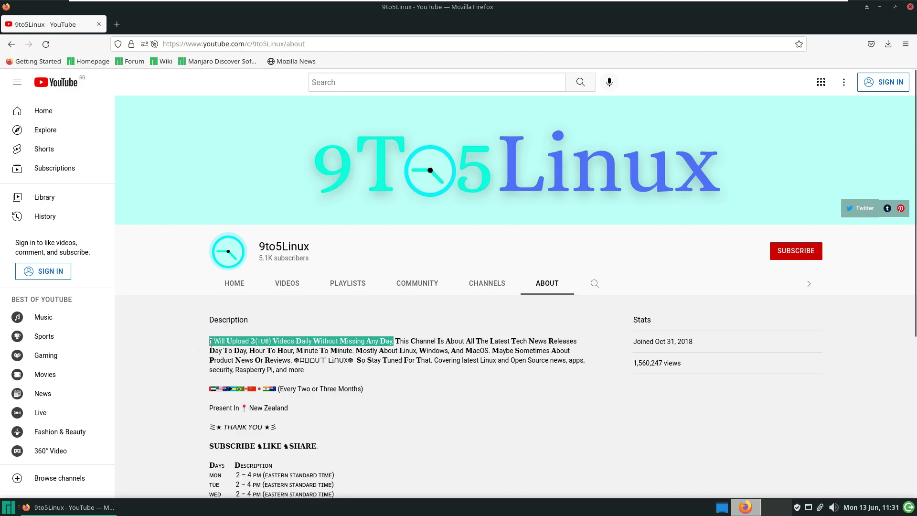
scroll(282, 389, down, 3)
drag(211, 317, 343, 396)
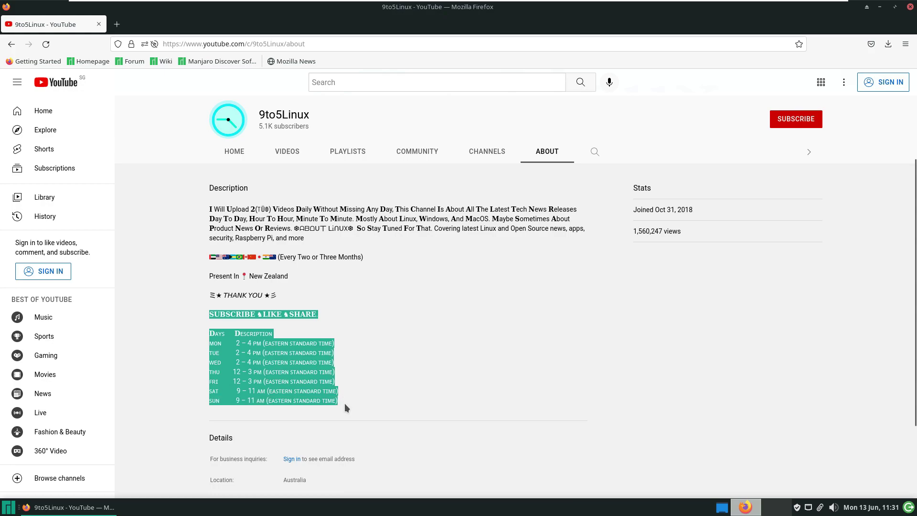
scroll(704, 415, up, 3)
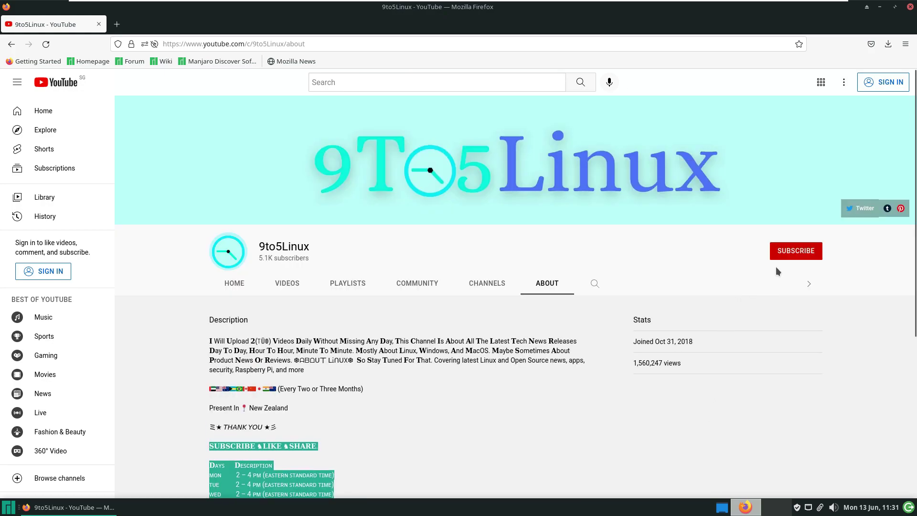
- Bring up and dismiss the channel's subscribe prompt from the About page, and close the browser window
click(783, 253)
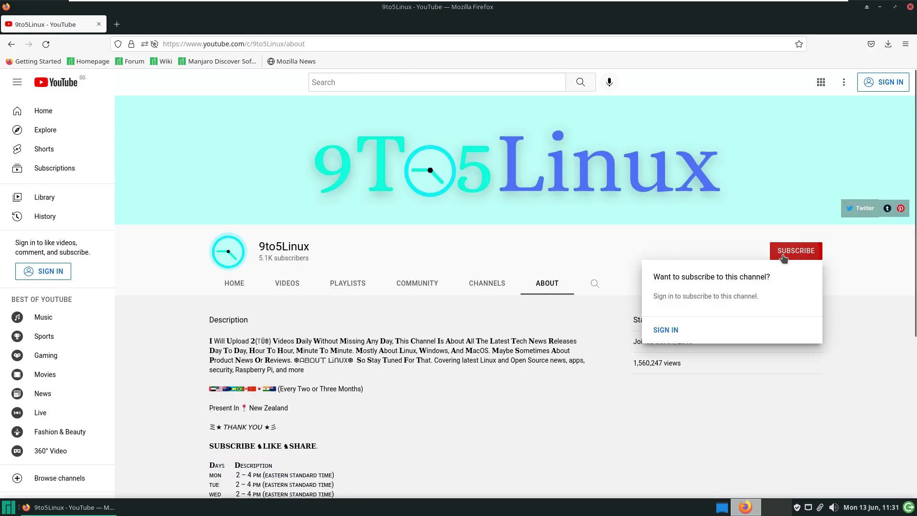
click(677, 245)
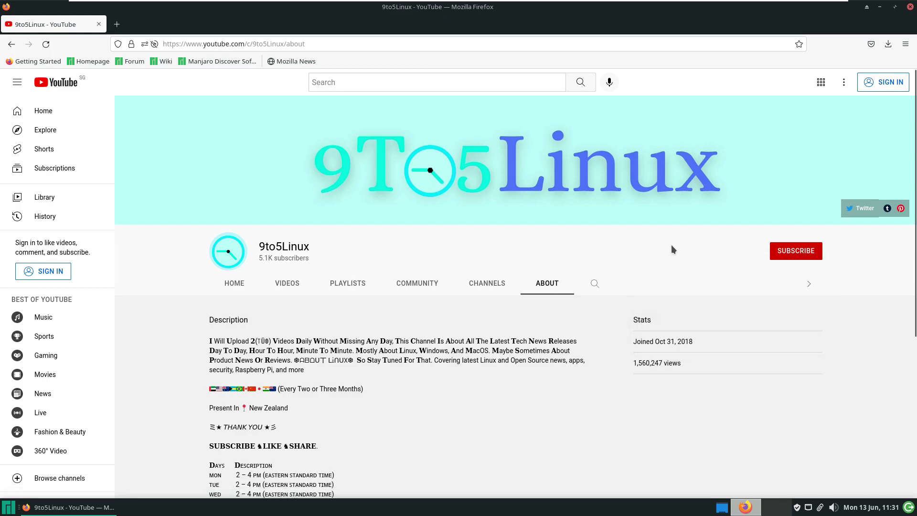
click(906, 11)
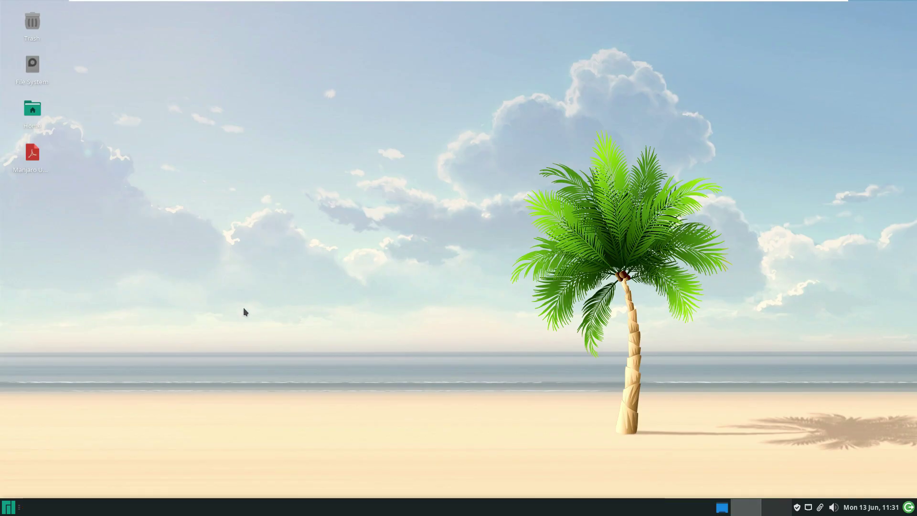
- Find About Xfce by searching the applications for xfce, view its system information, and close the window
click(11, 509)
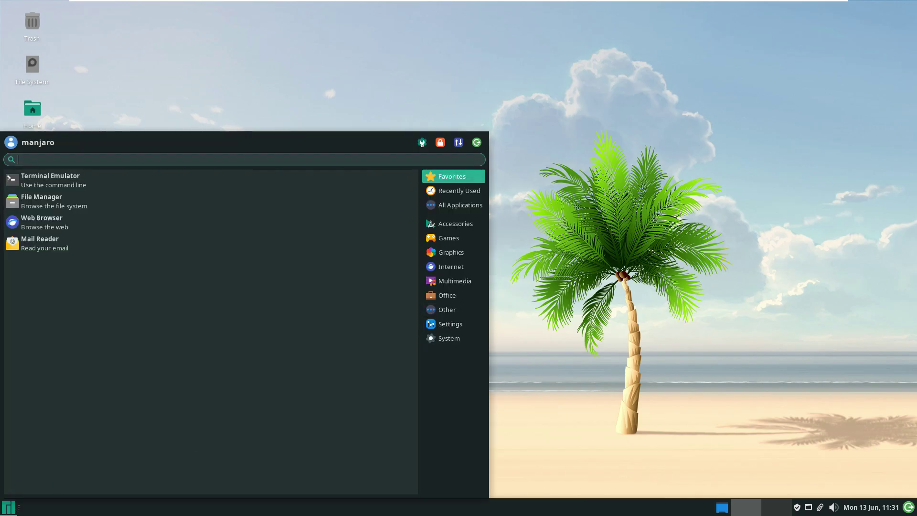
text(xfce)
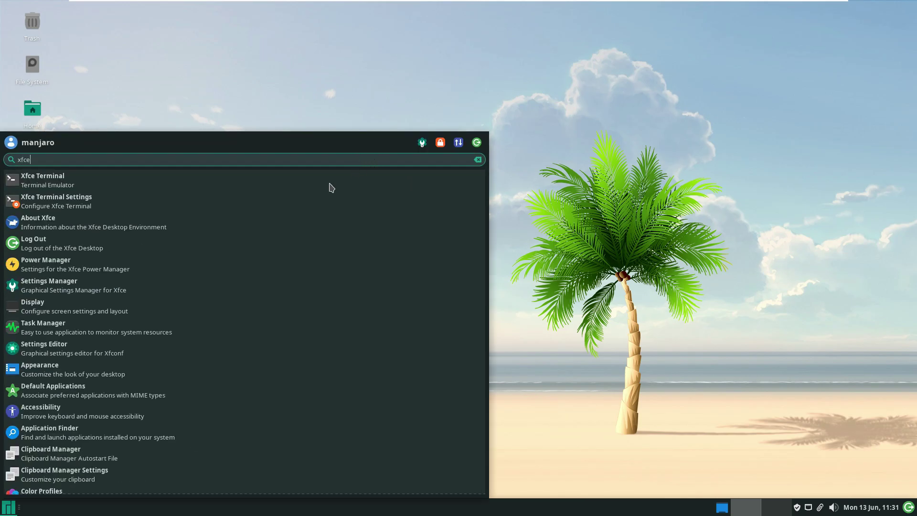
click(203, 232)
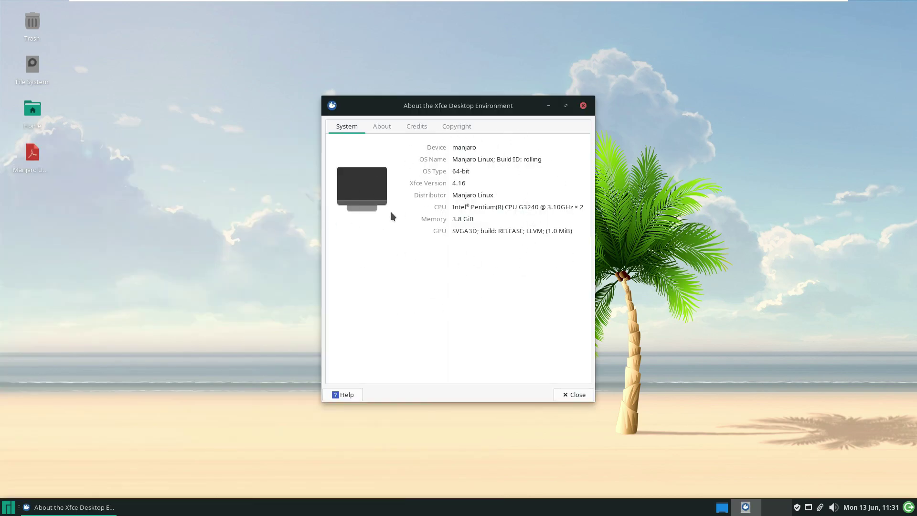
click(583, 399)
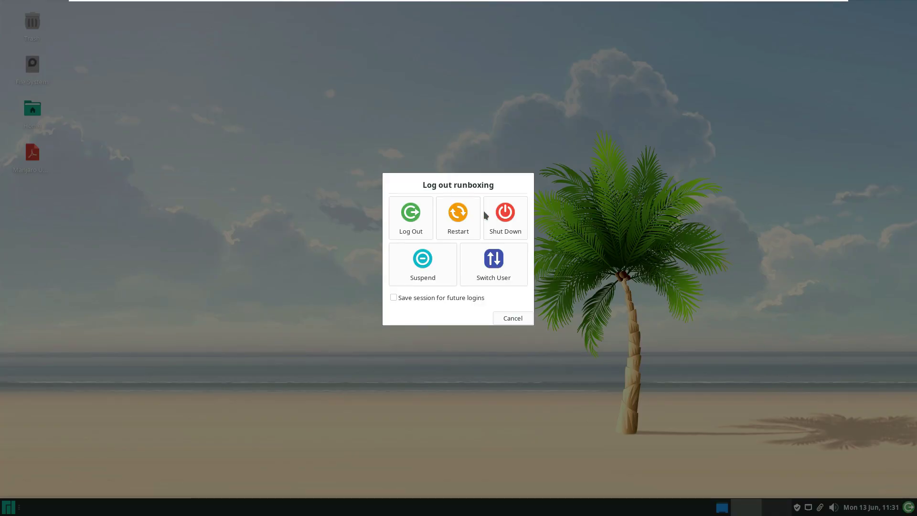
- Shut down the Manjaro system without saving the session
click(509, 223)
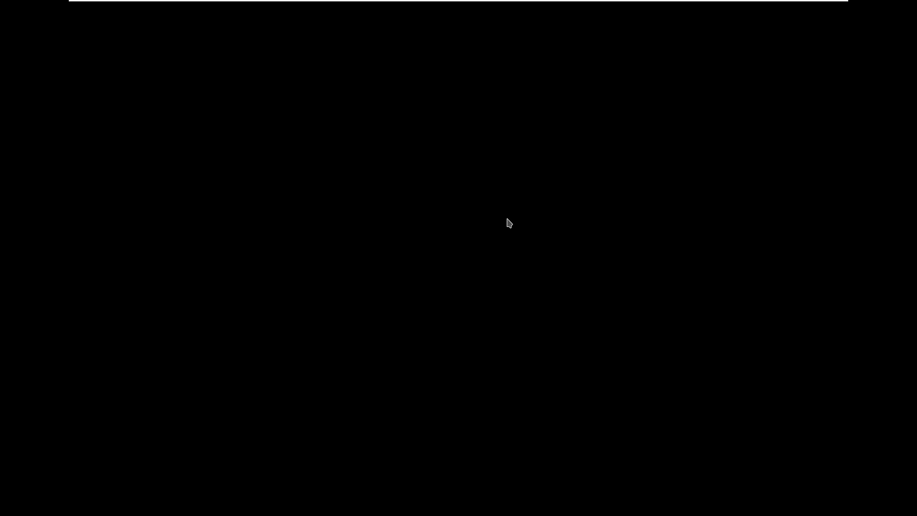